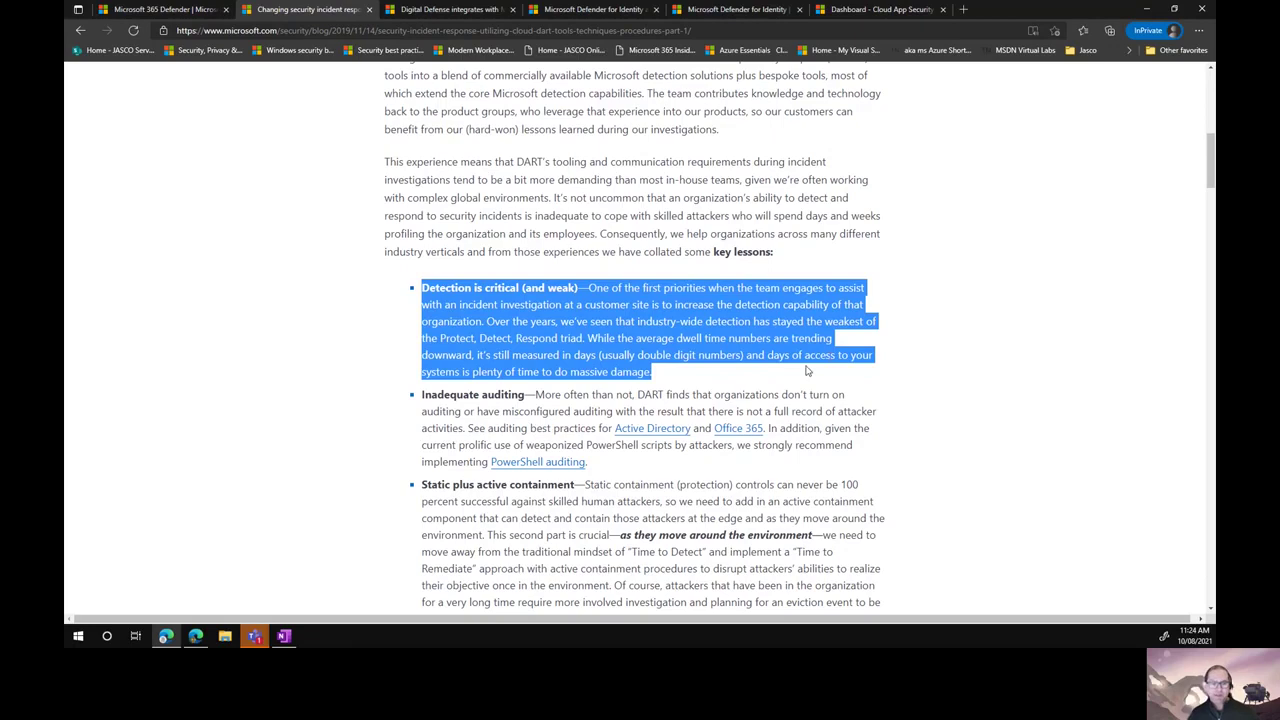
- Examine the dwell time paragraph in the Digital Defense integration blog article
{"action": "left_click", "coordinate": [477, 14]}
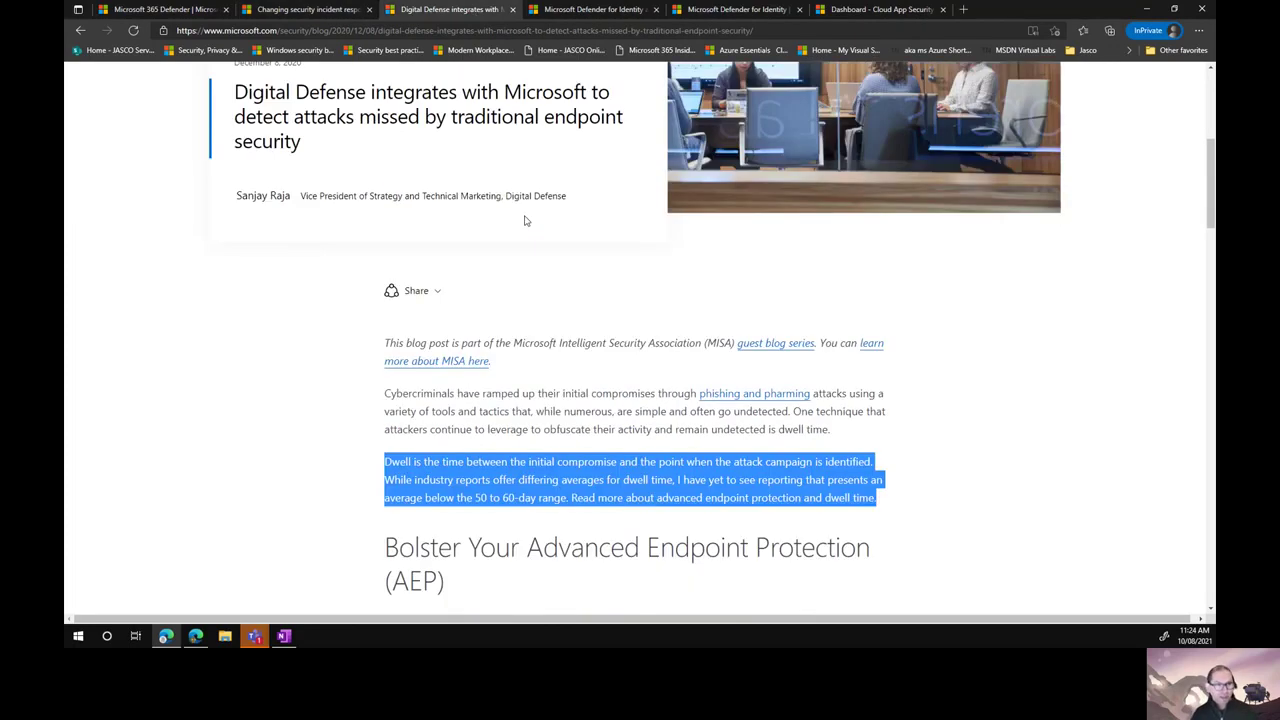
{"action": "scroll", "coordinate": [522, 220], "scroll_direction": "up", "scroll_amount": 1}
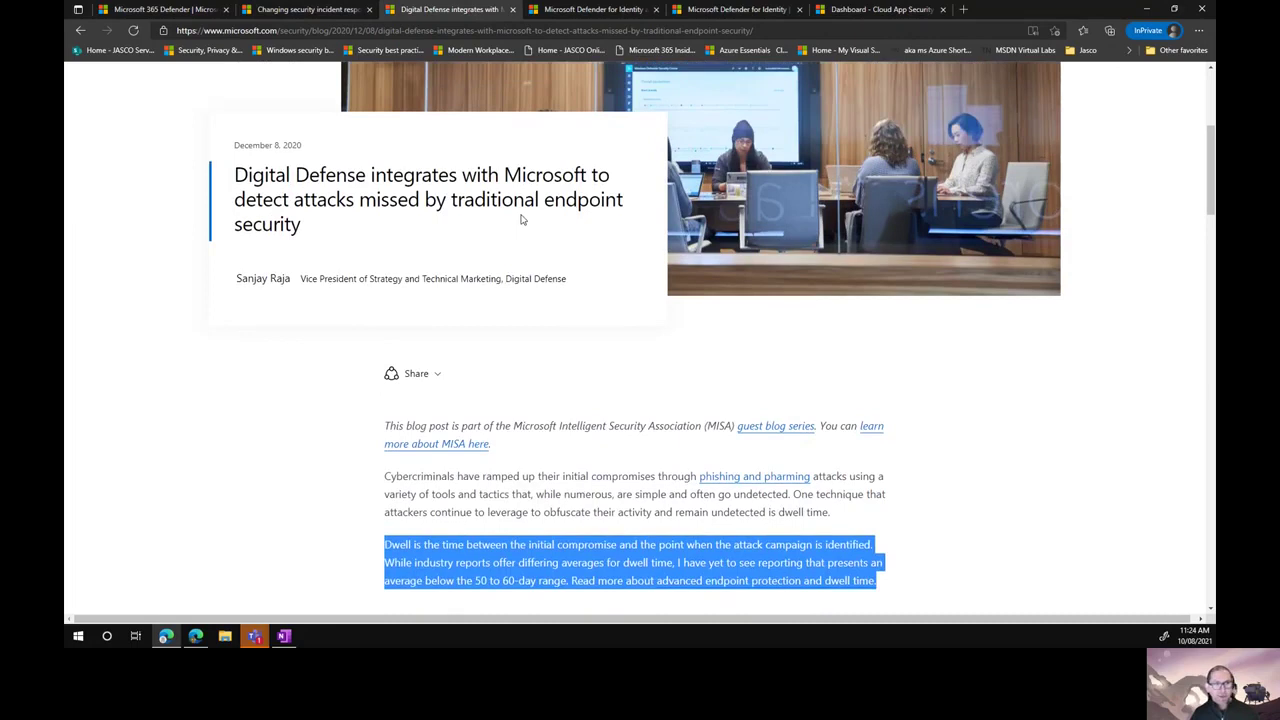
{"action": "scroll", "coordinate": [520, 219], "scroll_direction": "down", "scroll_amount": 1}
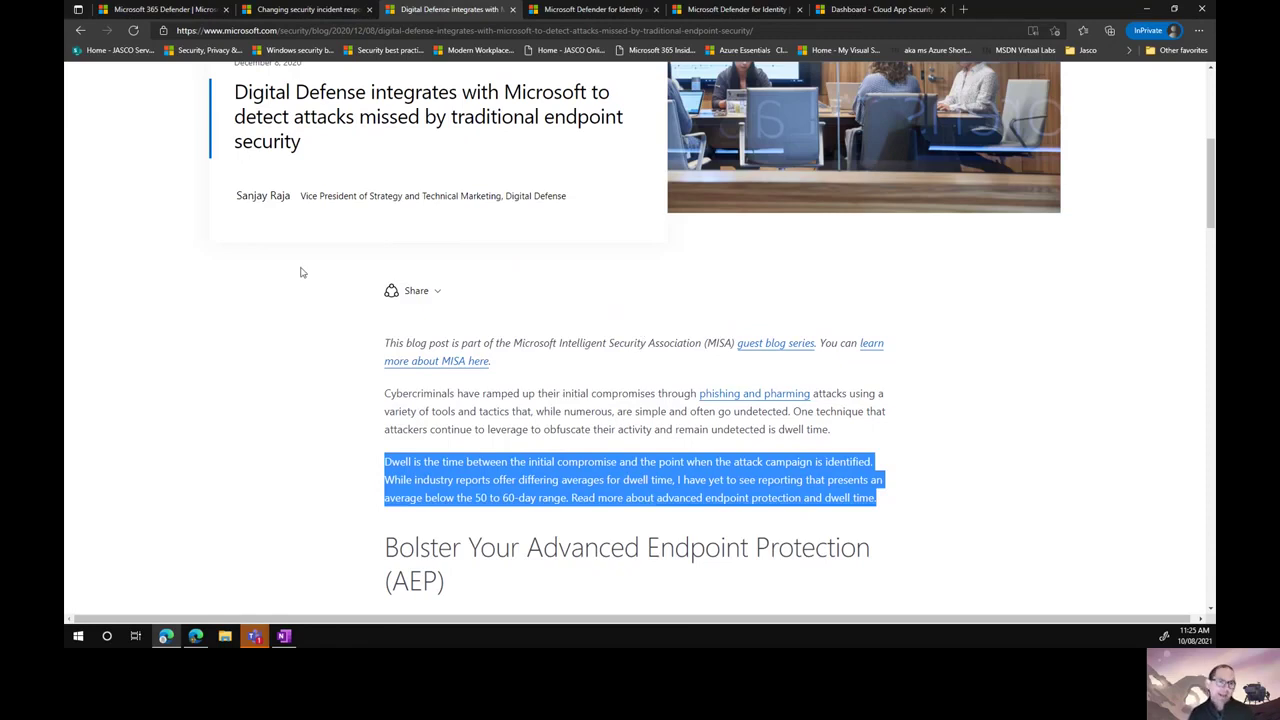
- Examine the architecture diagram on the Microsoft Defender for Identity architecture documentation page
{"action": "left_click", "coordinate": [617, 12]}
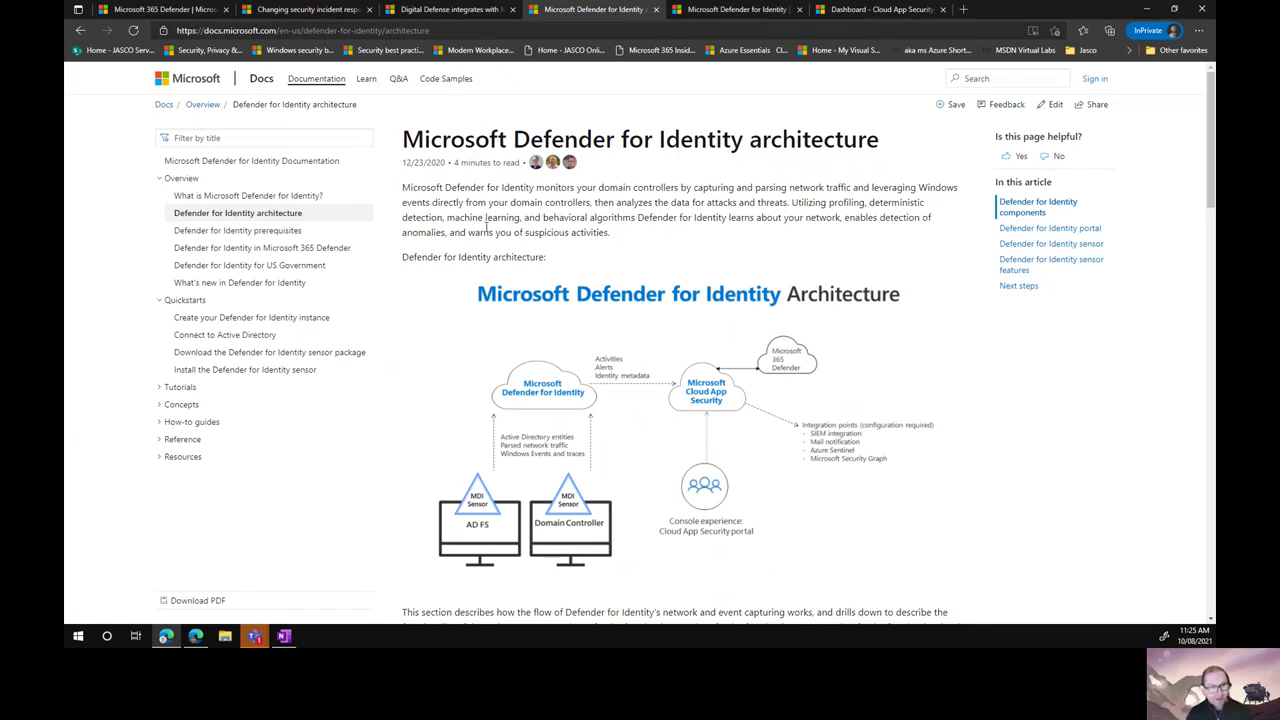
{"action": "scroll", "coordinate": [488, 228], "scroll_direction": "down", "scroll_amount": 1}
{"action": "scroll", "coordinate": [488, 228], "scroll_direction": "up", "scroll_amount": 1}
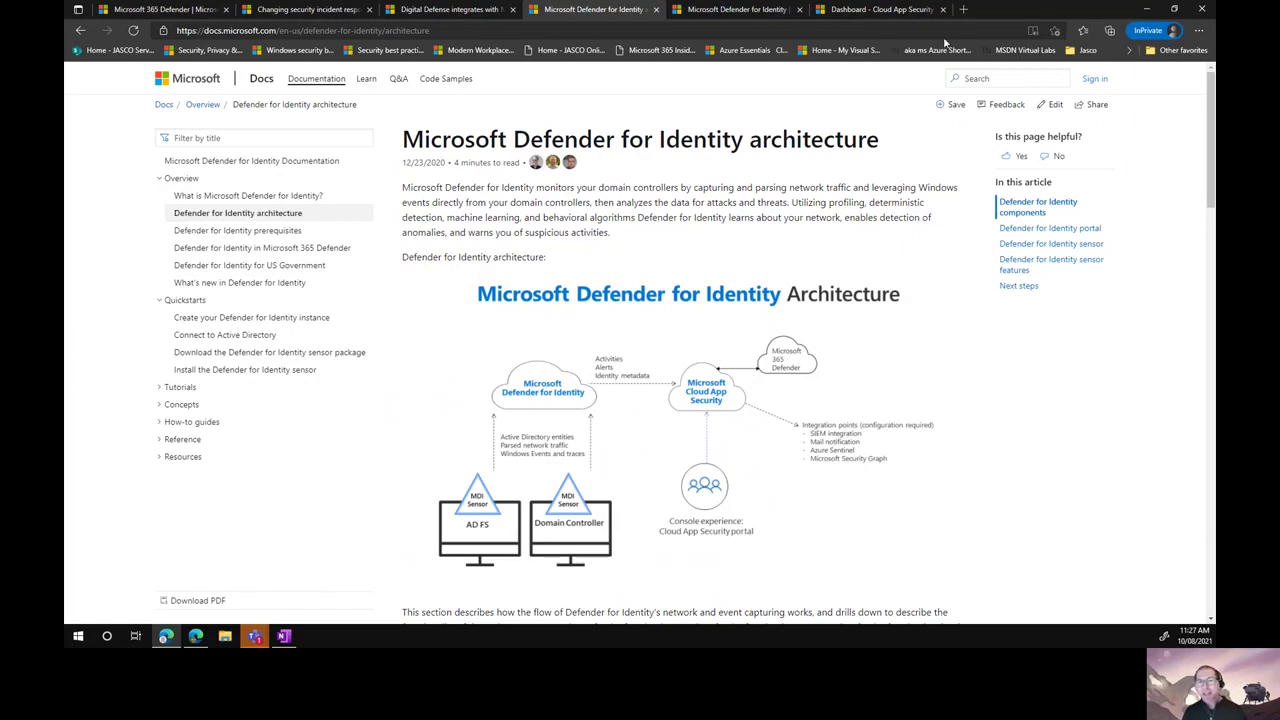
- Visit security.microsoft.com in a new tab, dismissing the portal redirection notice and closing the tab after viewing the home page
{"action": "left_click", "coordinate": [963, 9]}
{"action": "type", "text": "sec"}
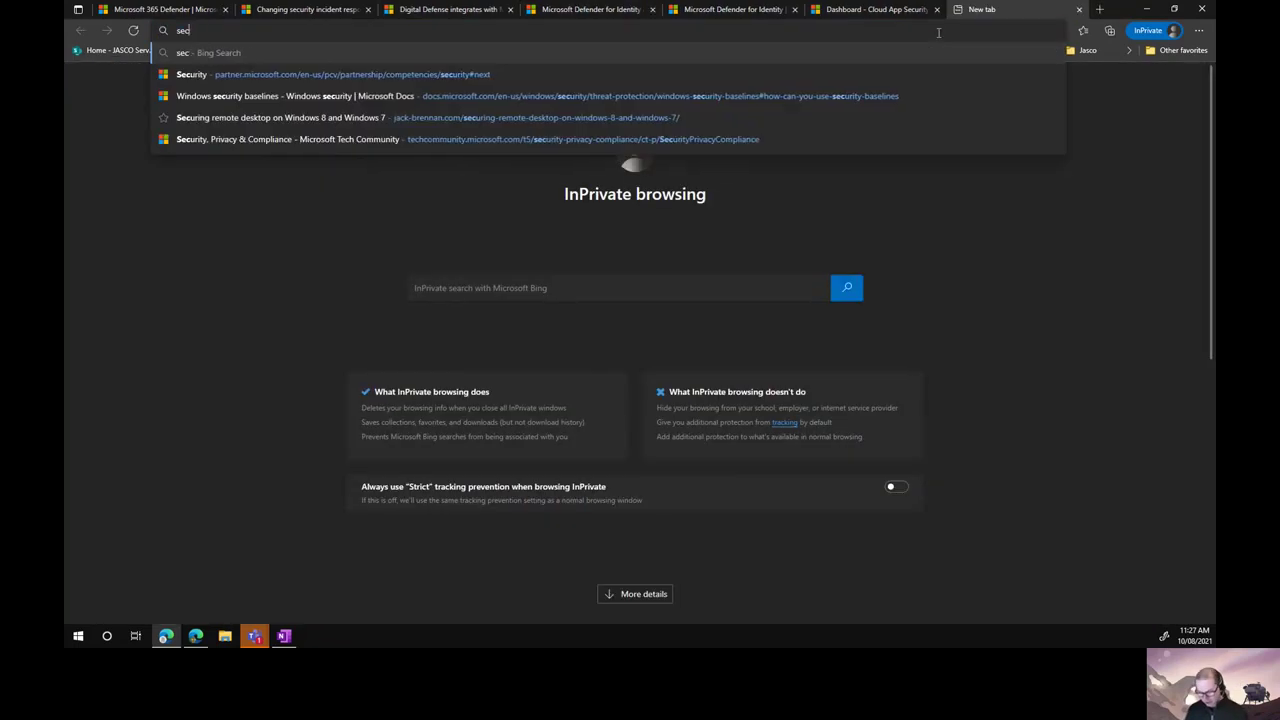
{"action": "type", "text": "urity.microsoft.com"}
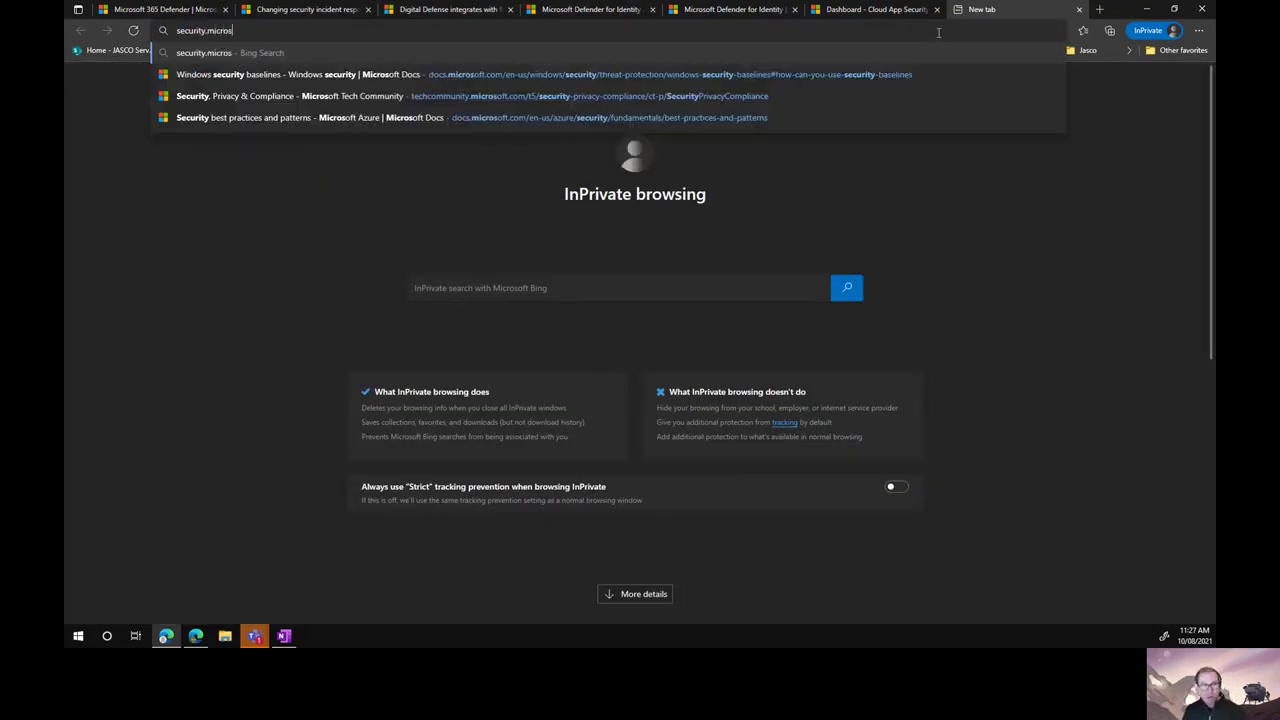
{"action": "key", "text": "Return"}
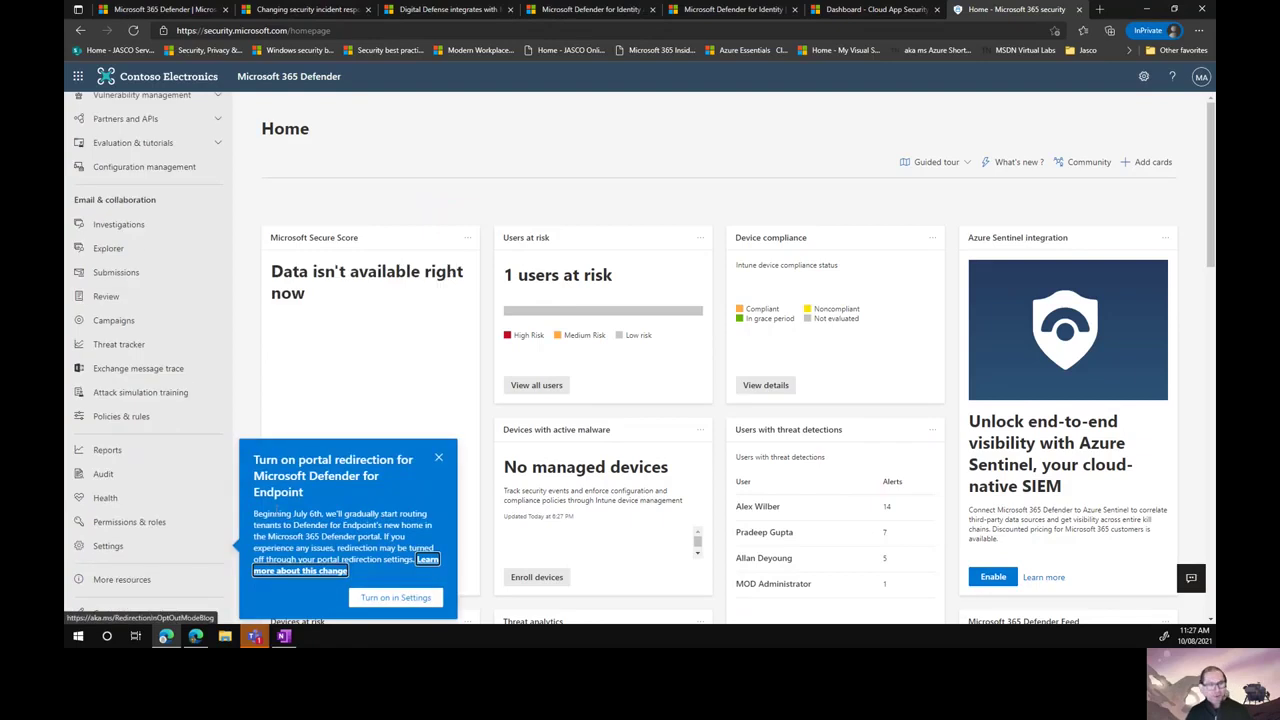
{"action": "left_click", "coordinate": [439, 457]}
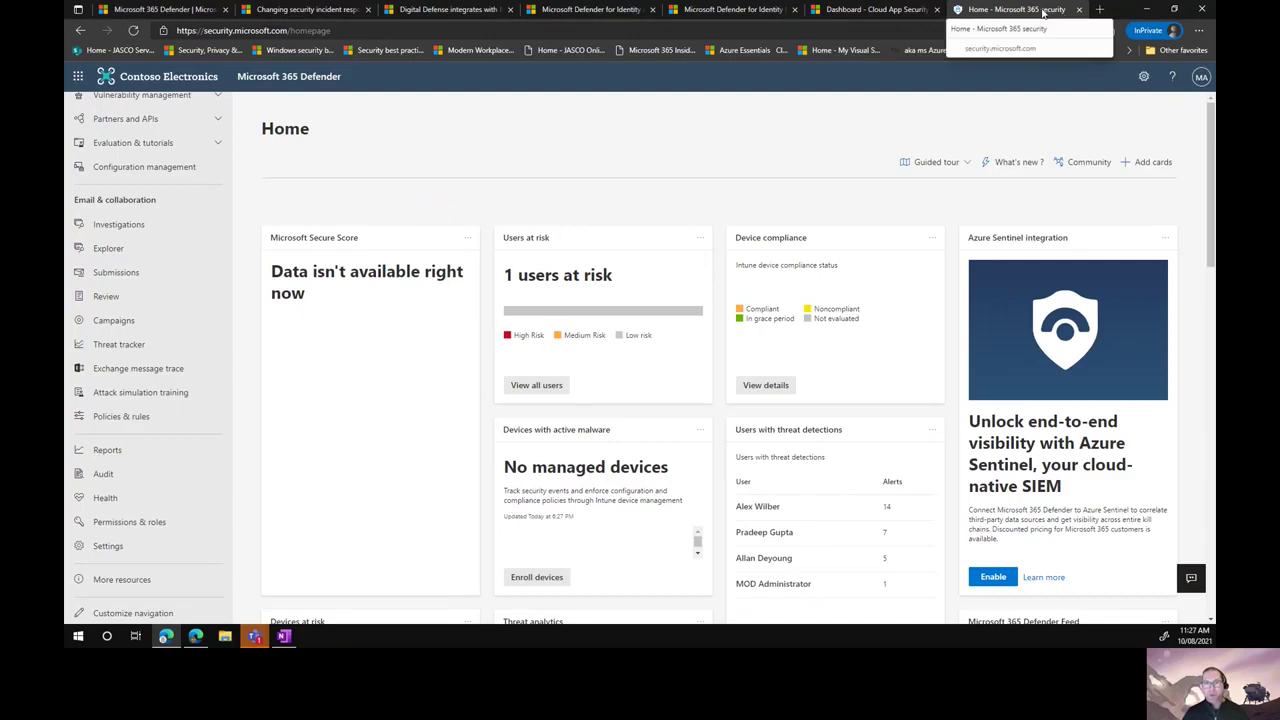
{"action": "key", "text": "ctrl+w"}
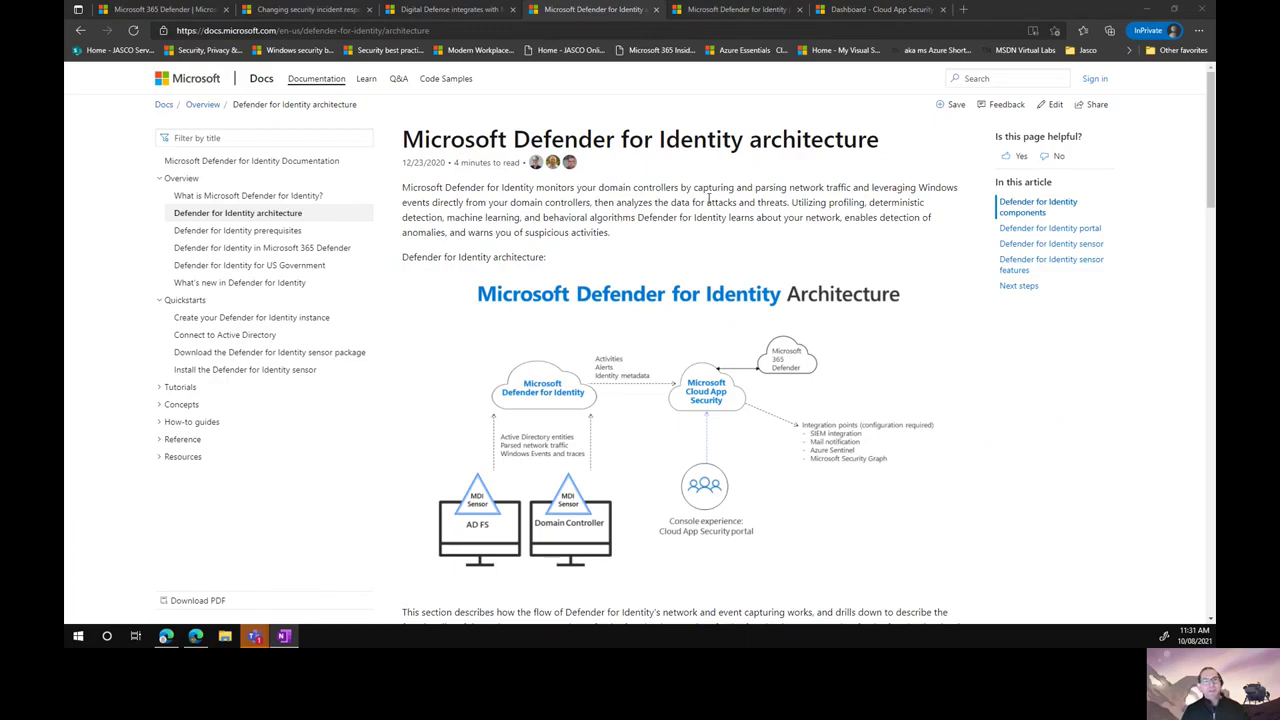
- Show the Sensors configuration page in the Microsoft Defender for Identity portal
{"action": "left_click", "coordinate": [727, 10]}
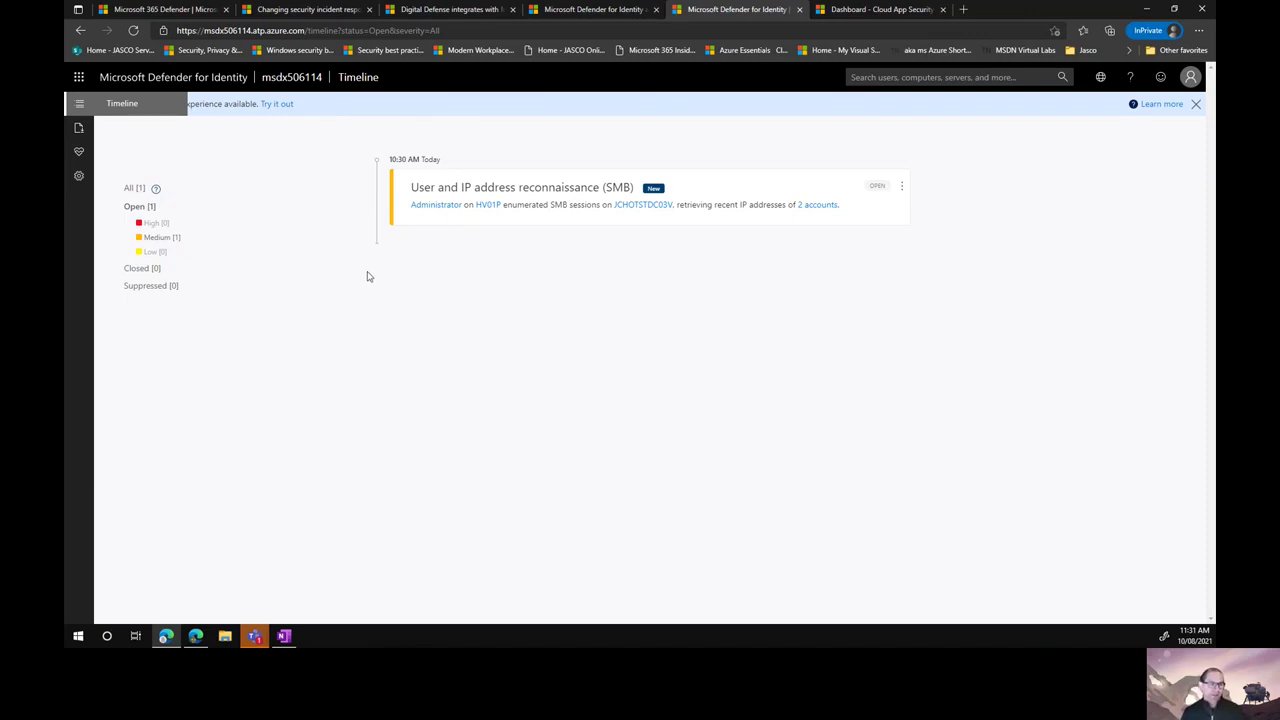
{"action": "left_click", "coordinate": [80, 178]}
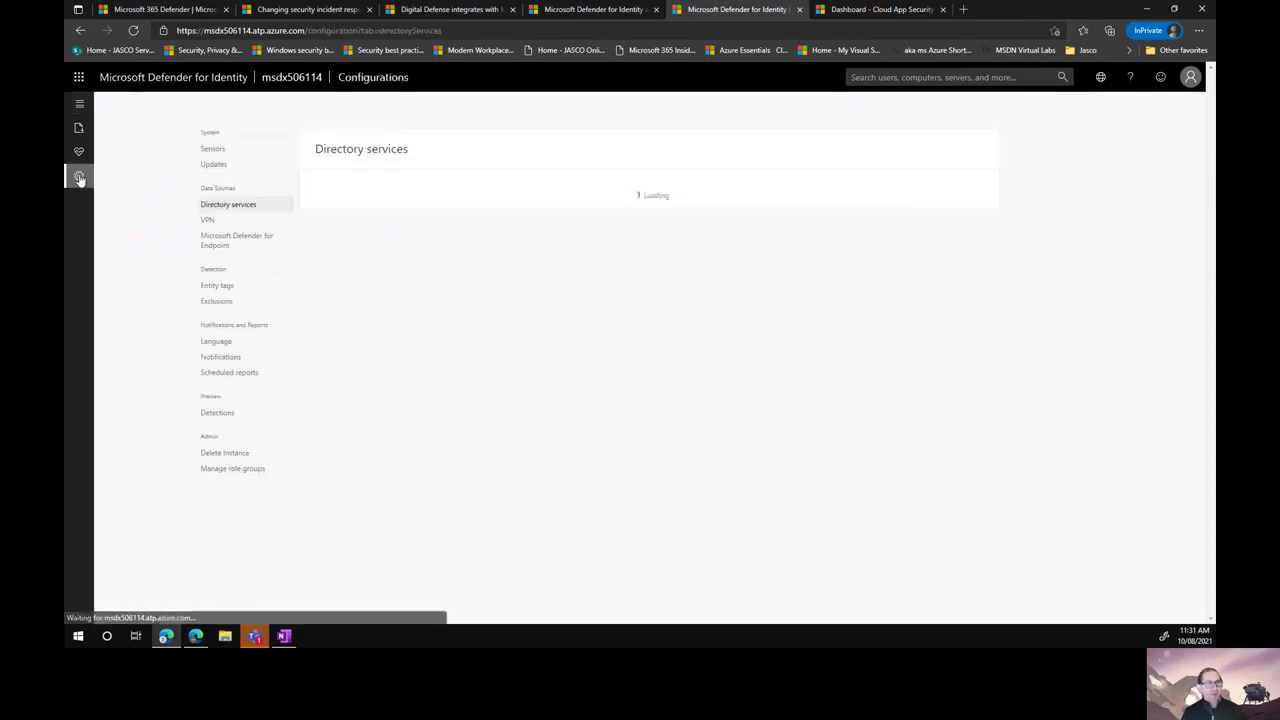
{"action": "left_click", "coordinate": [220, 151]}
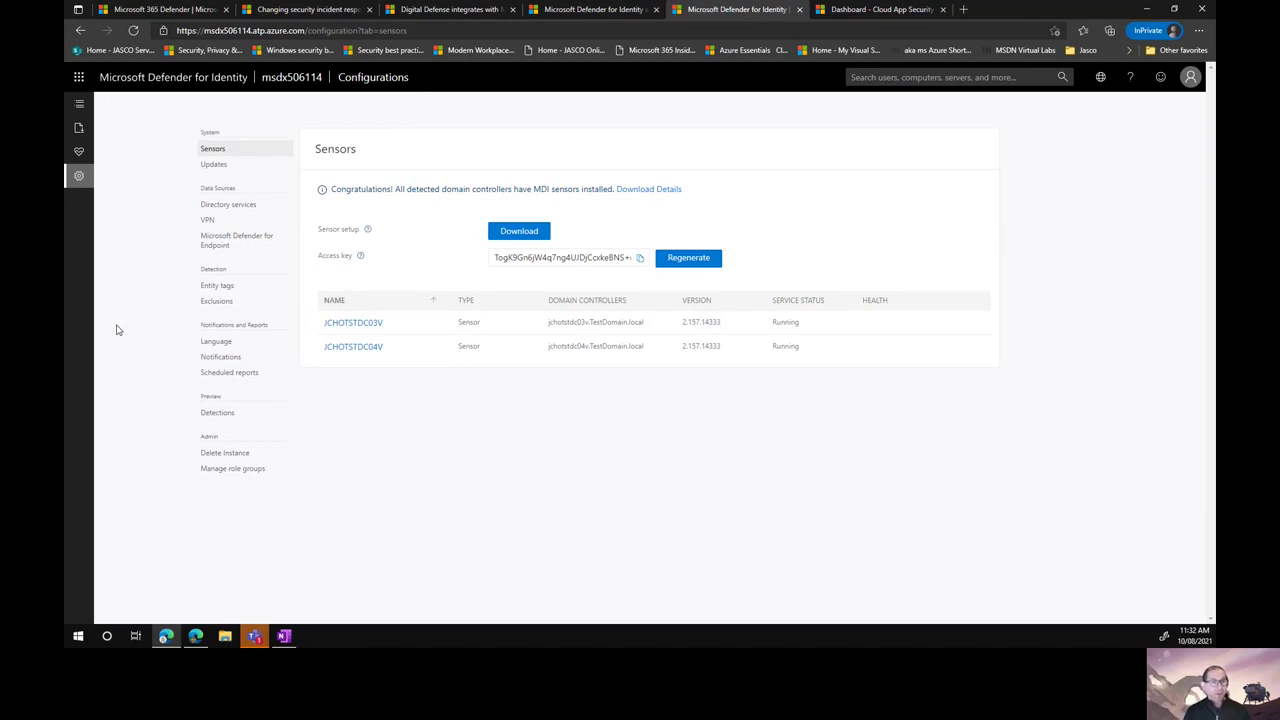
- Review the full list of detections on the Exclusions configuration page
{"action": "left_click", "coordinate": [218, 302]}
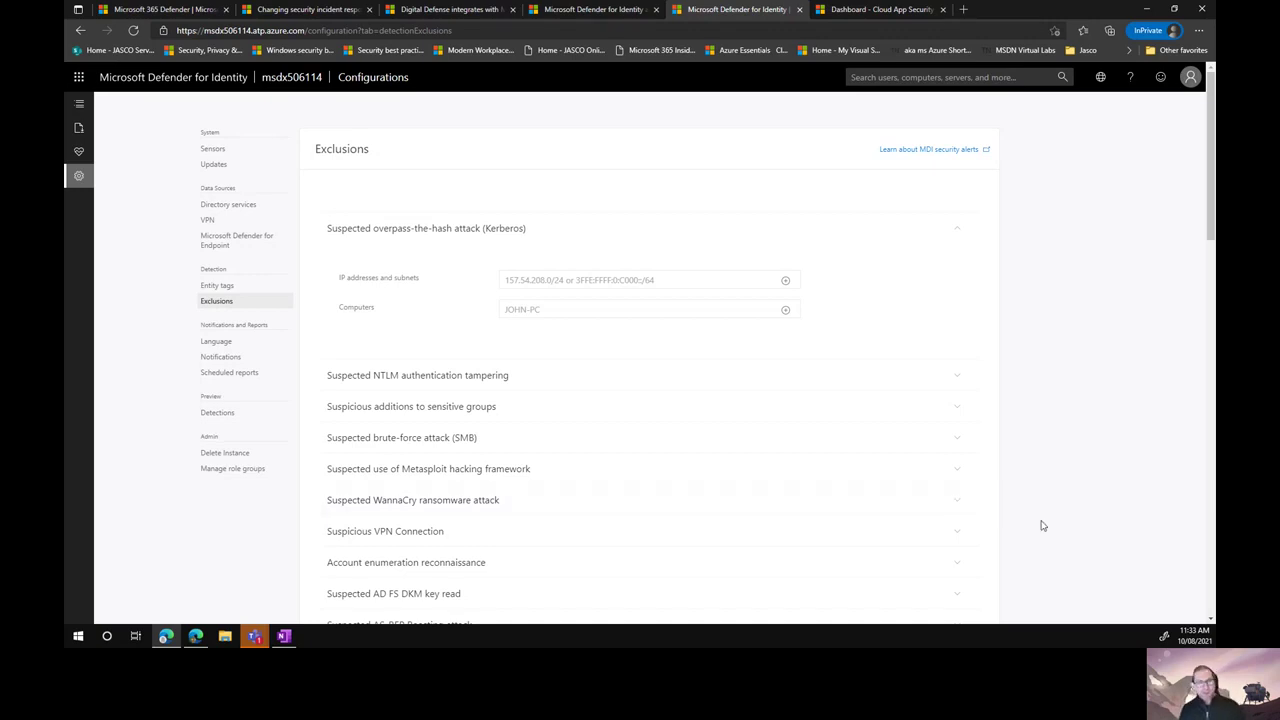
{"action": "scroll", "coordinate": [1014, 520], "scroll_direction": "down", "scroll_amount": 3}
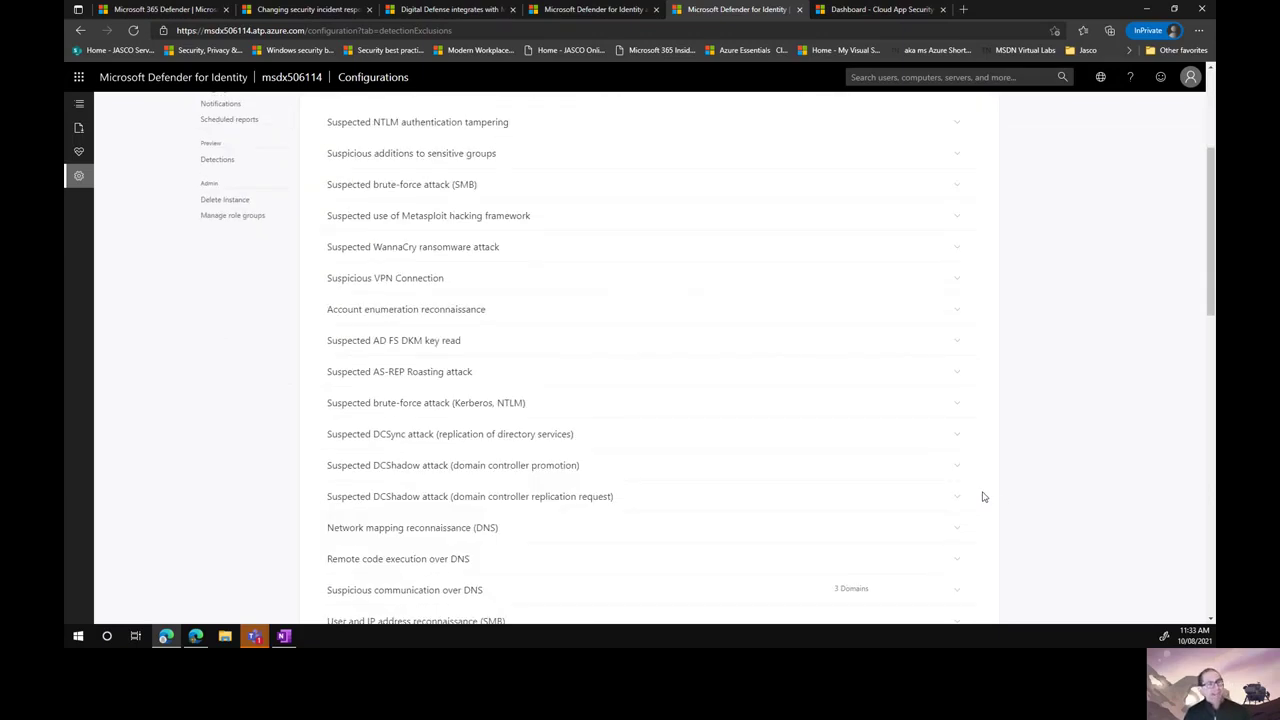
{"action": "scroll", "coordinate": [982, 497], "scroll_direction": "down", "scroll_amount": 3}
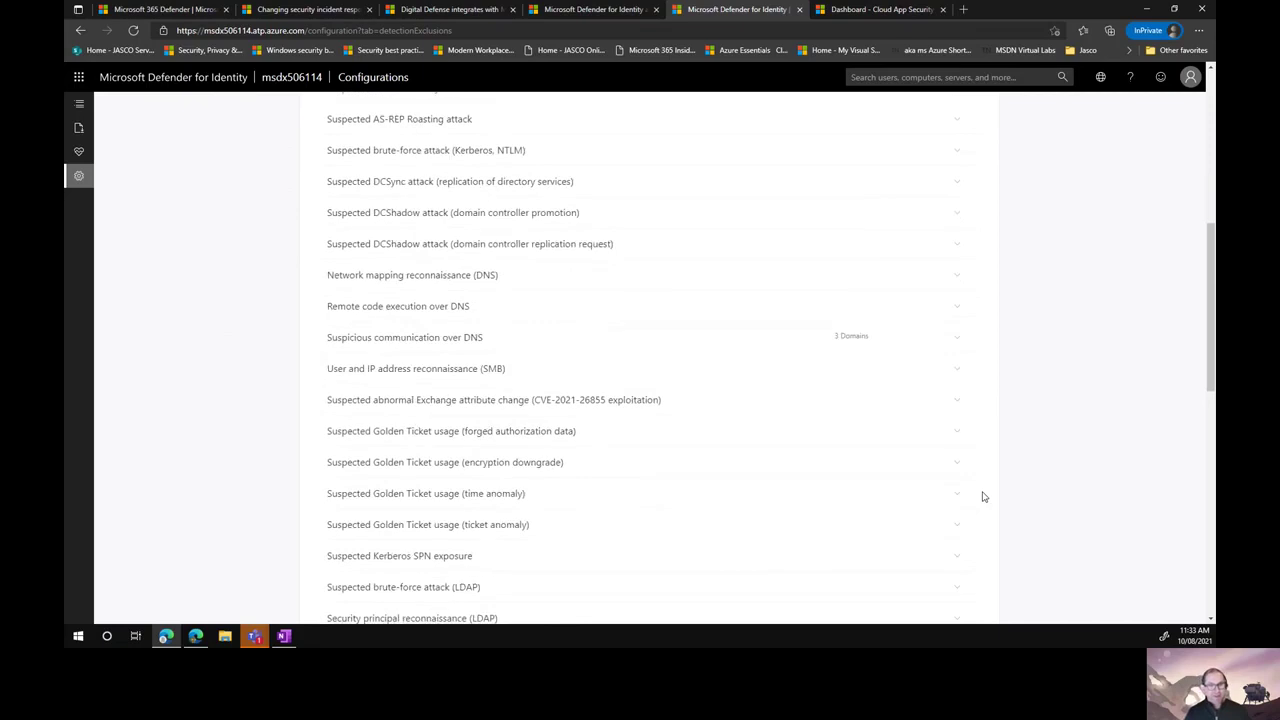
{"action": "scroll", "coordinate": [982, 497], "scroll_direction": "down", "scroll_amount": 2}
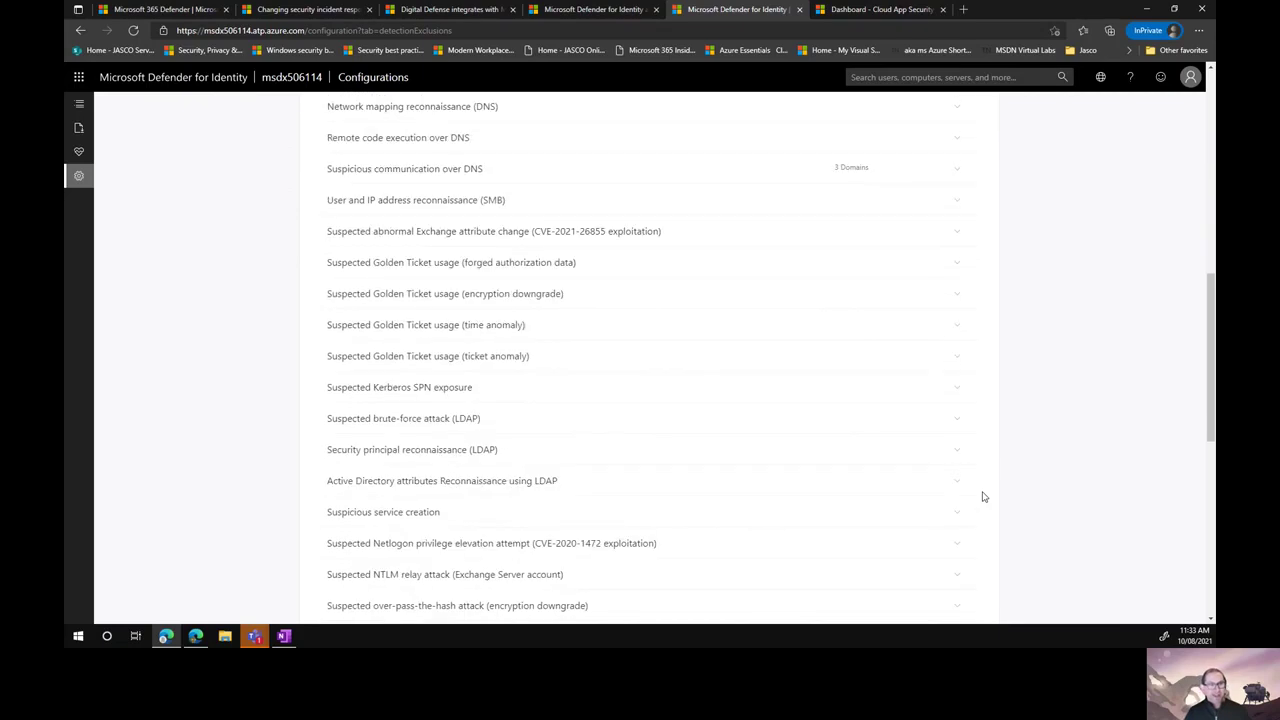
{"action": "scroll", "coordinate": [982, 497], "scroll_direction": "down", "scroll_amount": 4}
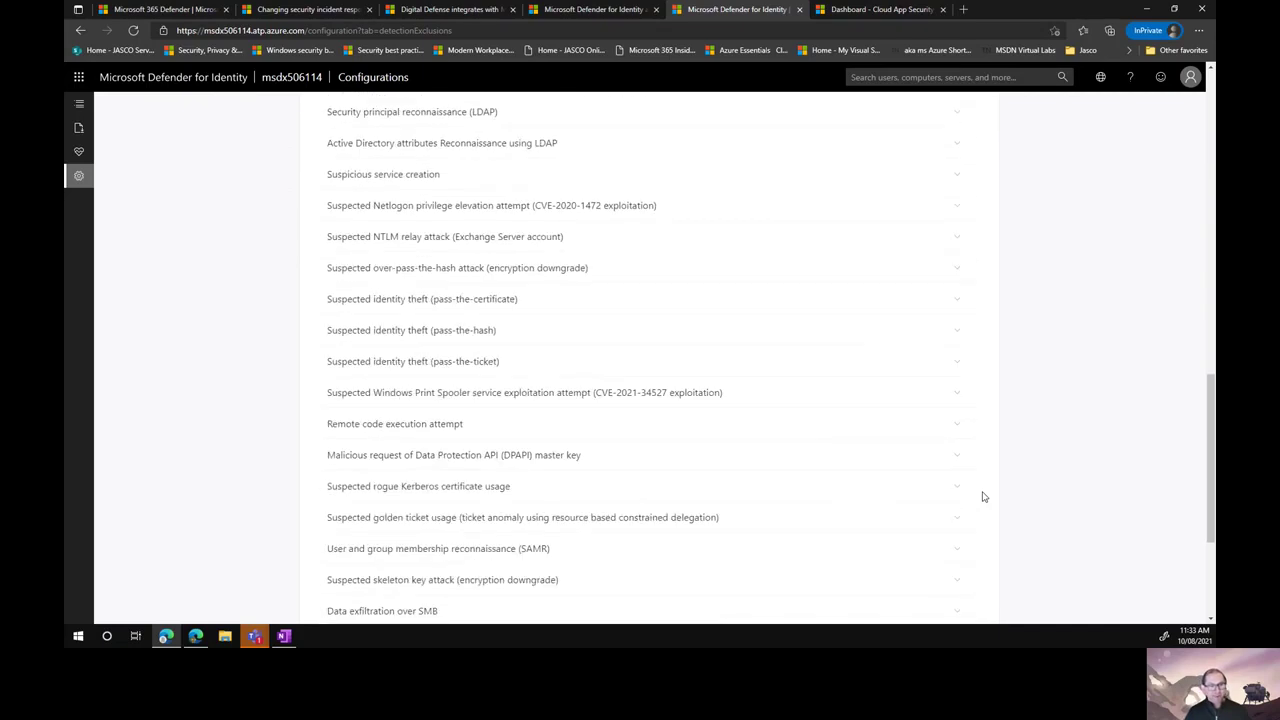
{"action": "scroll", "coordinate": [982, 497], "scroll_direction": "down", "scroll_amount": 2}
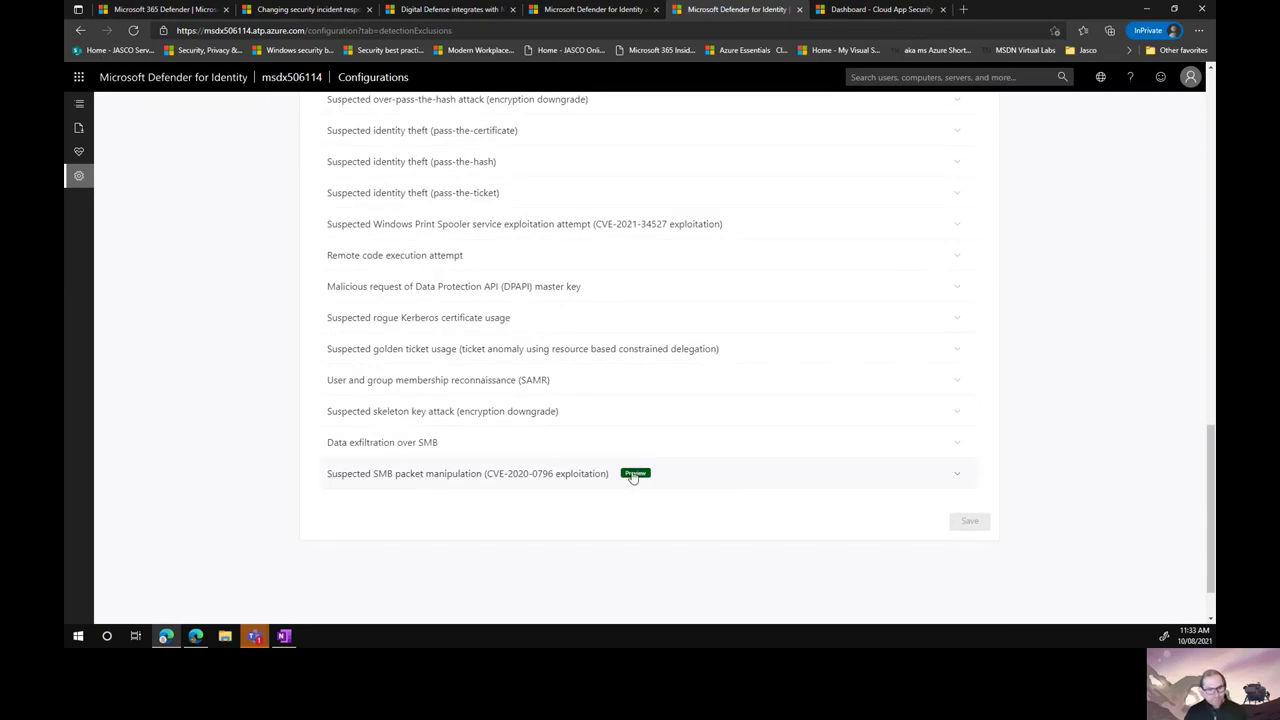
{"action": "mouse_move", "coordinate": [633, 478]}
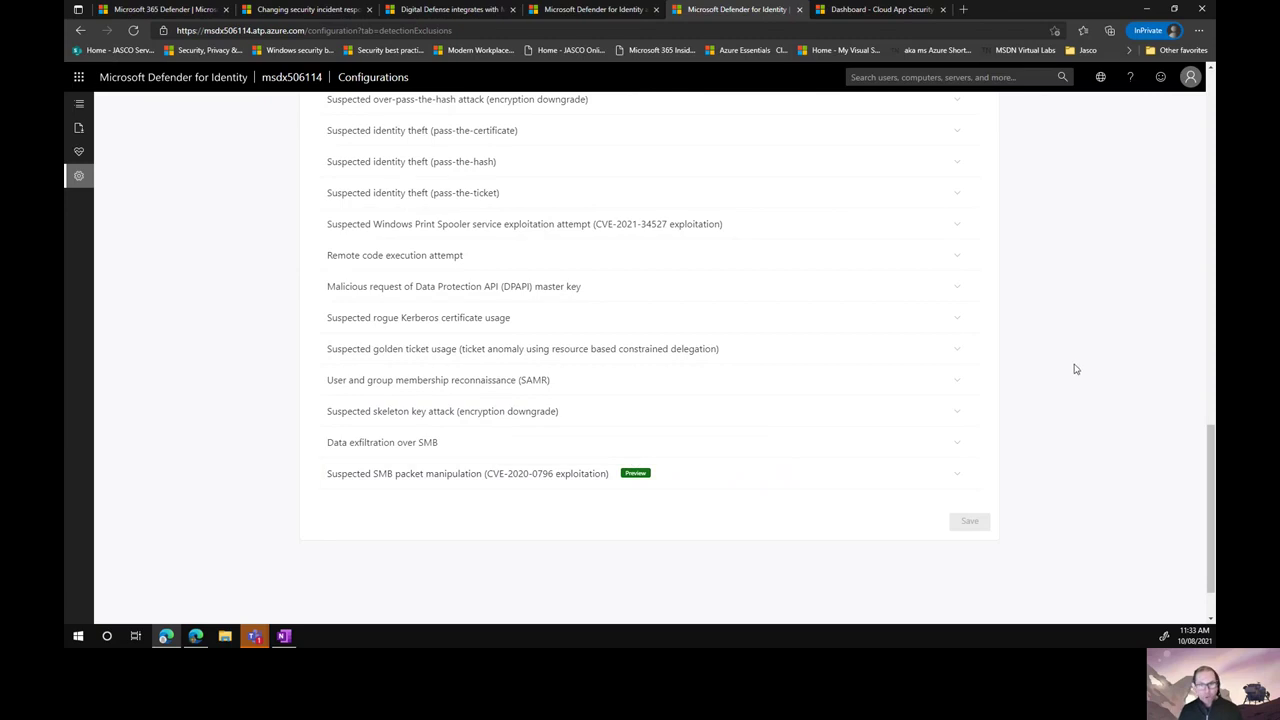
- Find "spooler" among the exclusions and expand the Suspected Windows Print Spooler service exploitation attempt entry
{"action": "key", "text": "ctrl+f"}
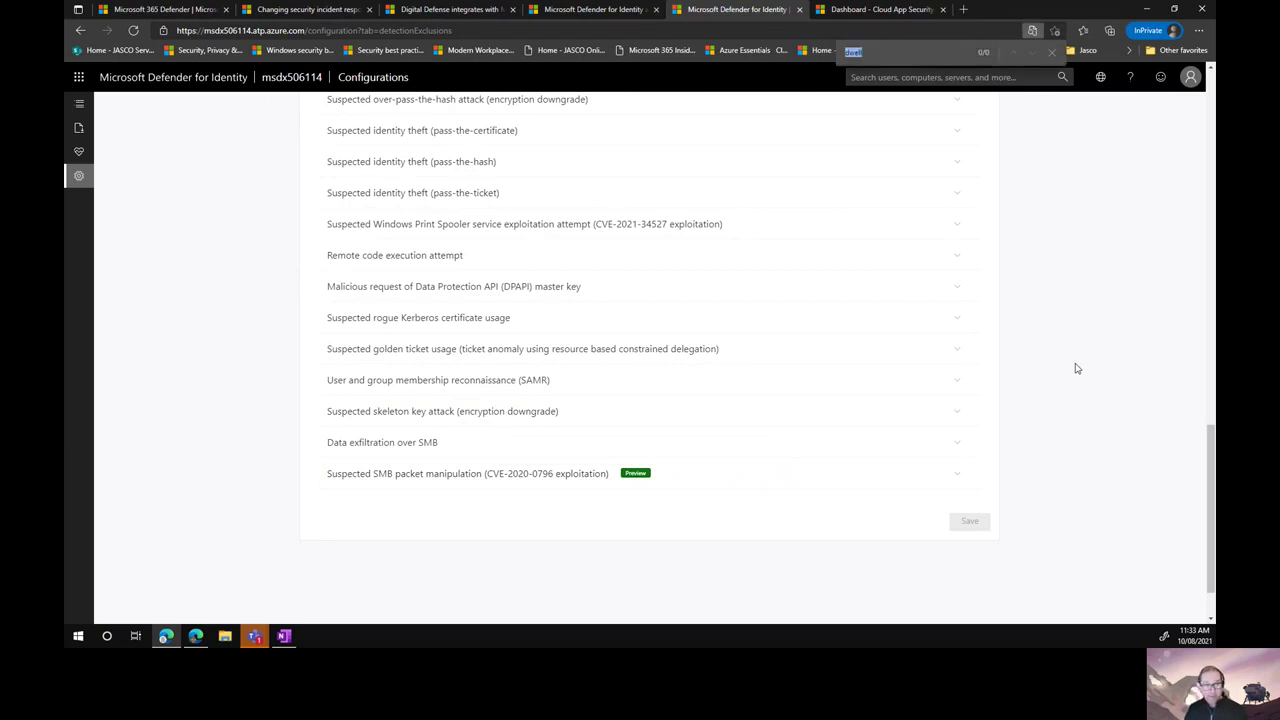
{"action": "type", "text": "spooler"}
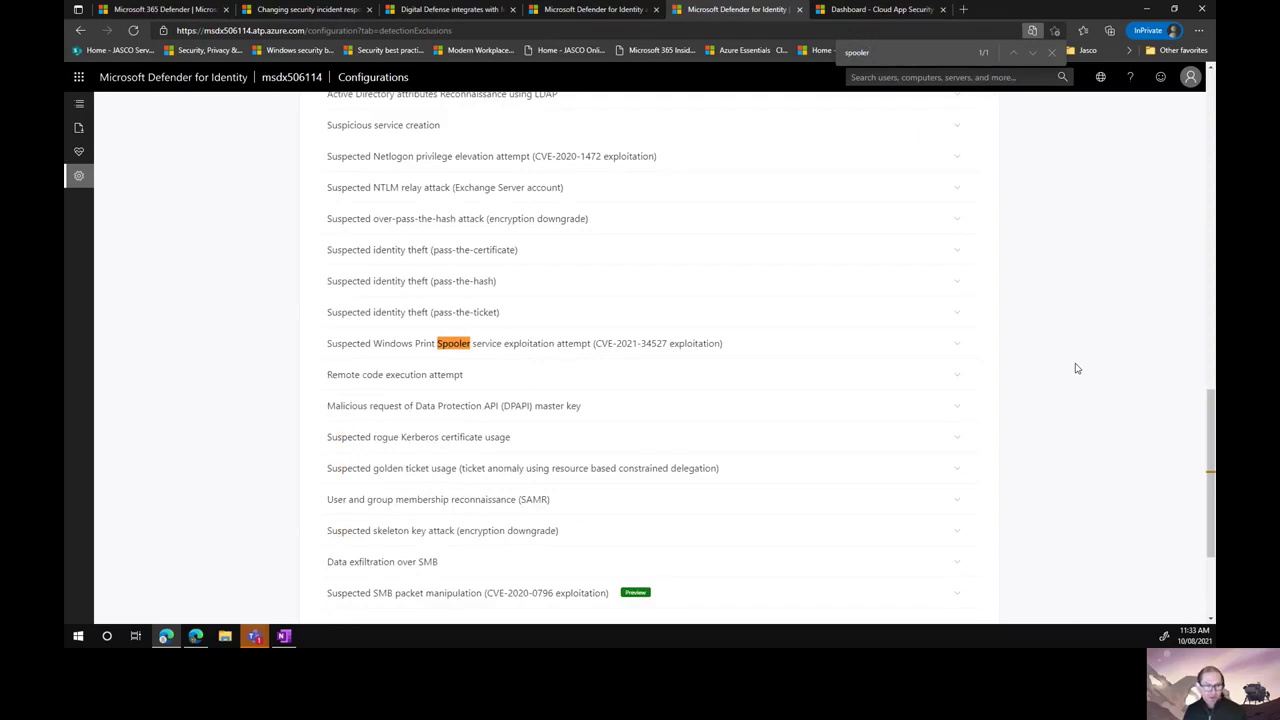
{"action": "left_click", "coordinate": [477, 345]}
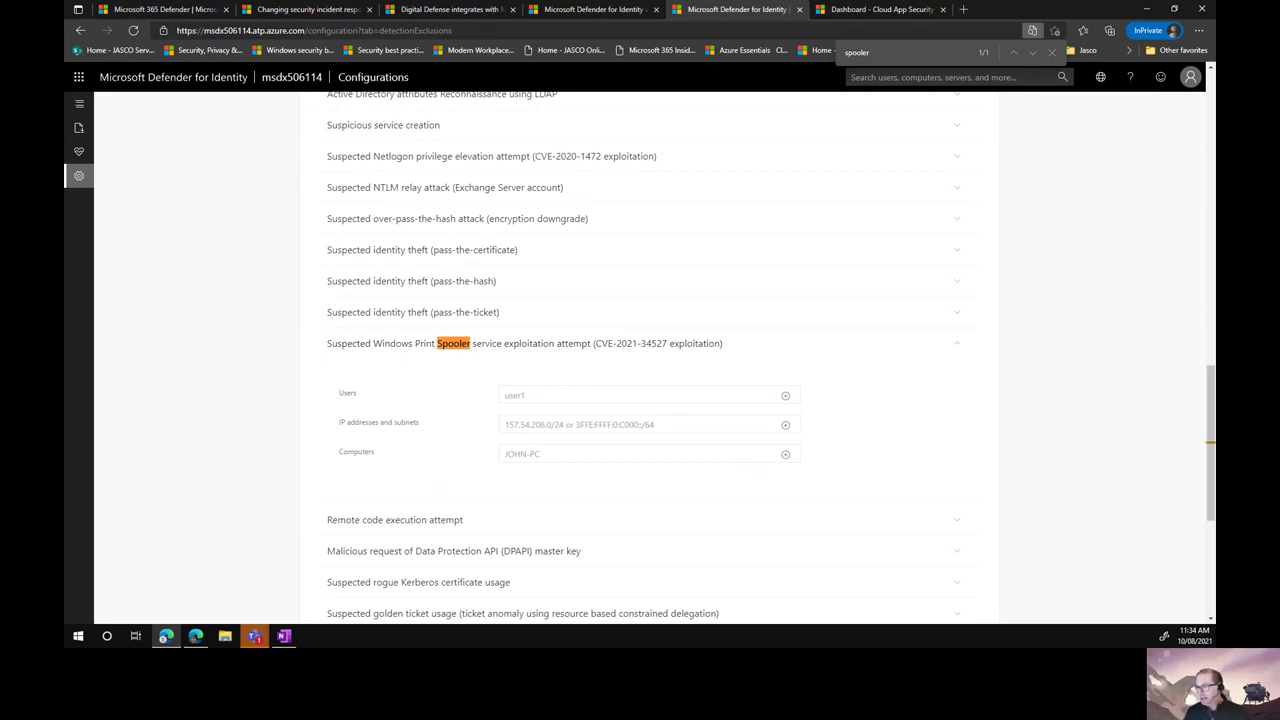
- View the Scheduled reports configuration, and expand the Sensitive section on the Entity tags page
{"action": "left_click", "coordinate": [79, 175]}
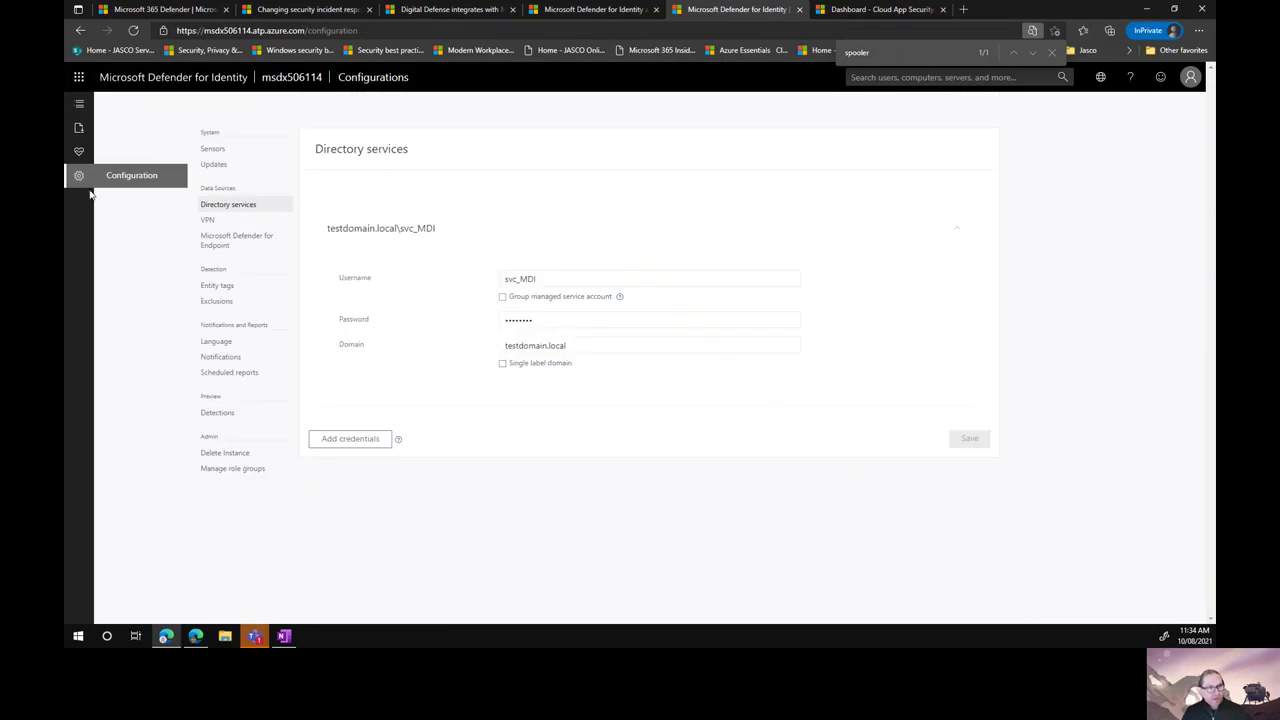
{"action": "left_click", "coordinate": [233, 372]}
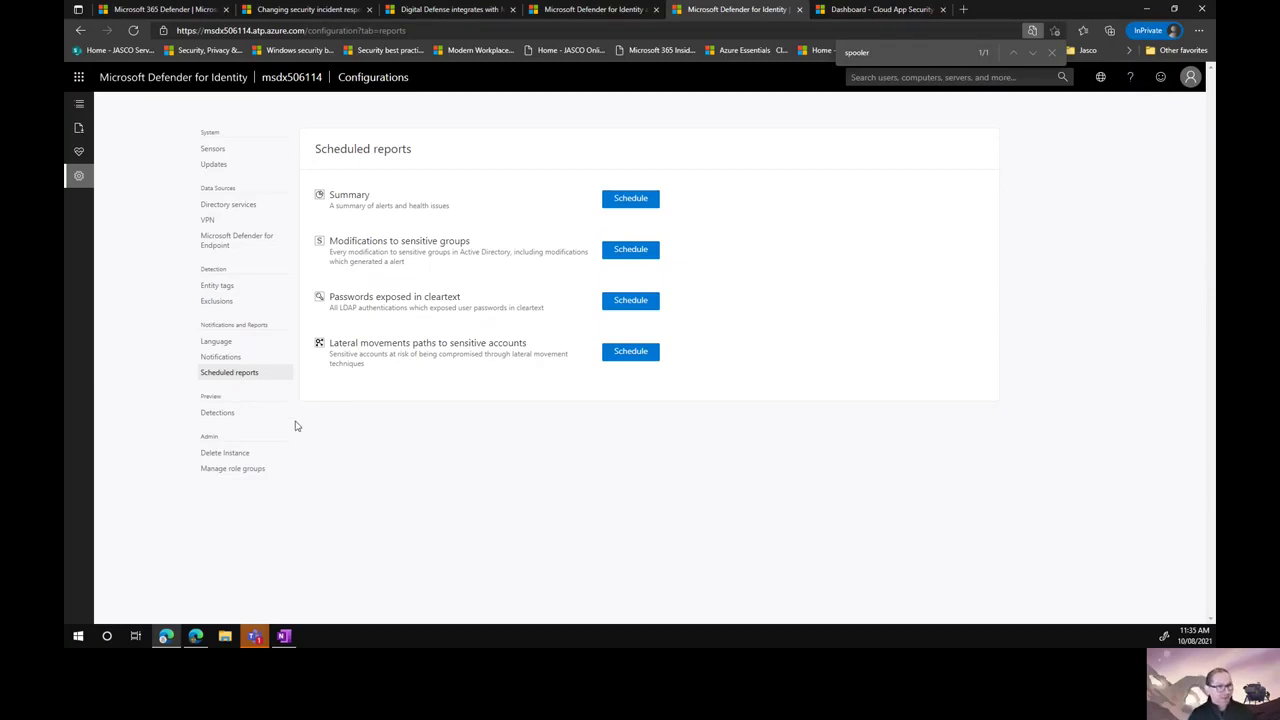
{"action": "left_click", "coordinate": [228, 288]}
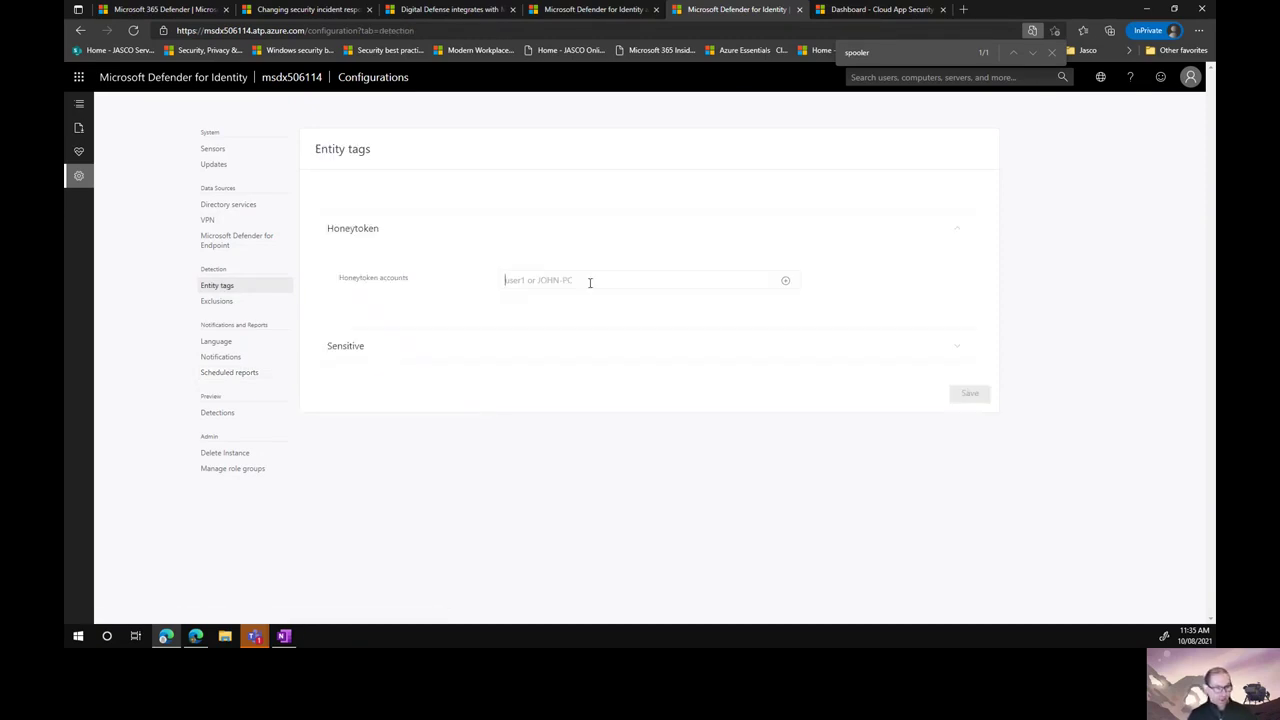
{"action": "left_click", "coordinate": [958, 347]}
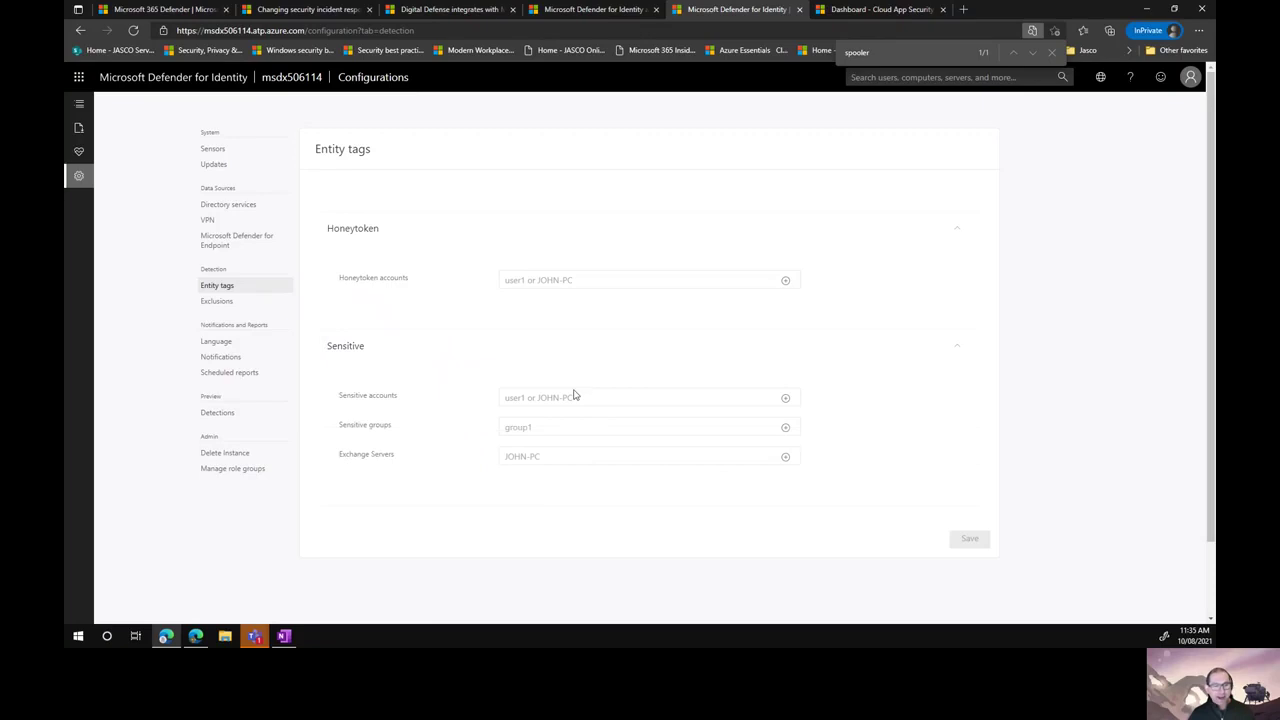
{"action": "left_click", "coordinate": [571, 397]}
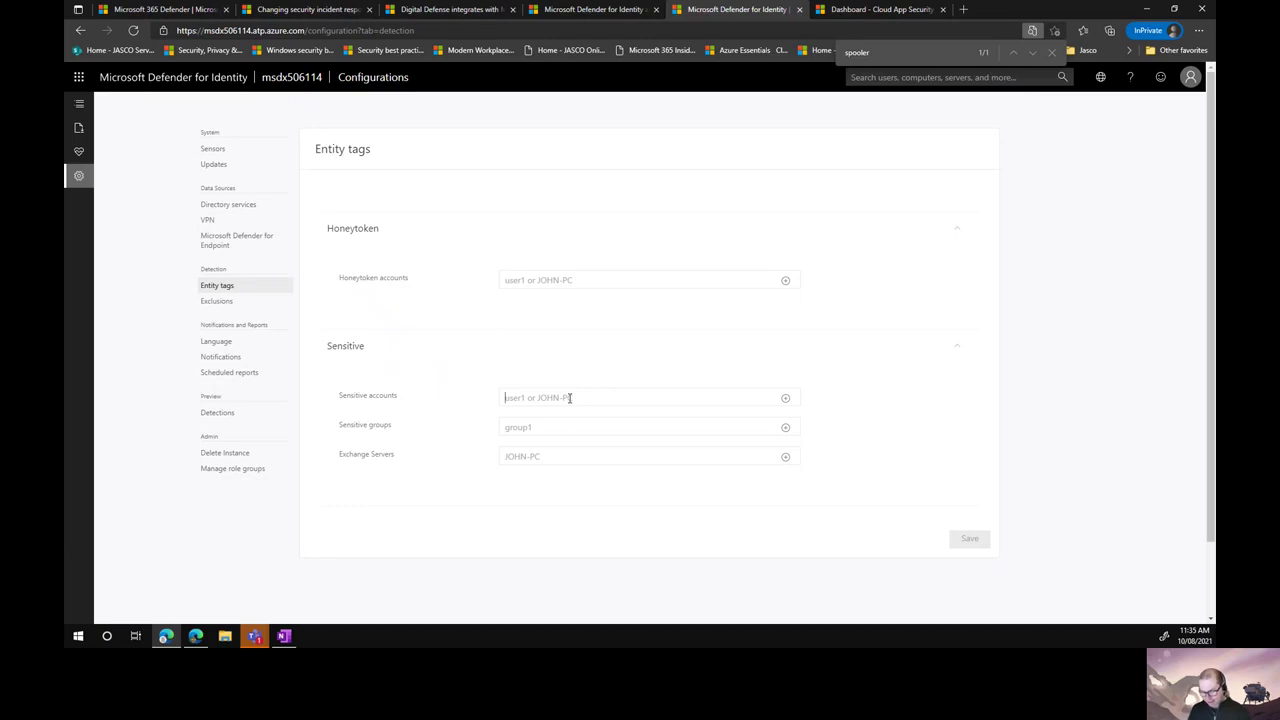
- Search the portal's users, computers and servers for "domain" and look over the suggested entities
{"action": "left_click", "coordinate": [896, 82]}
{"action": "type", "text": "di"}
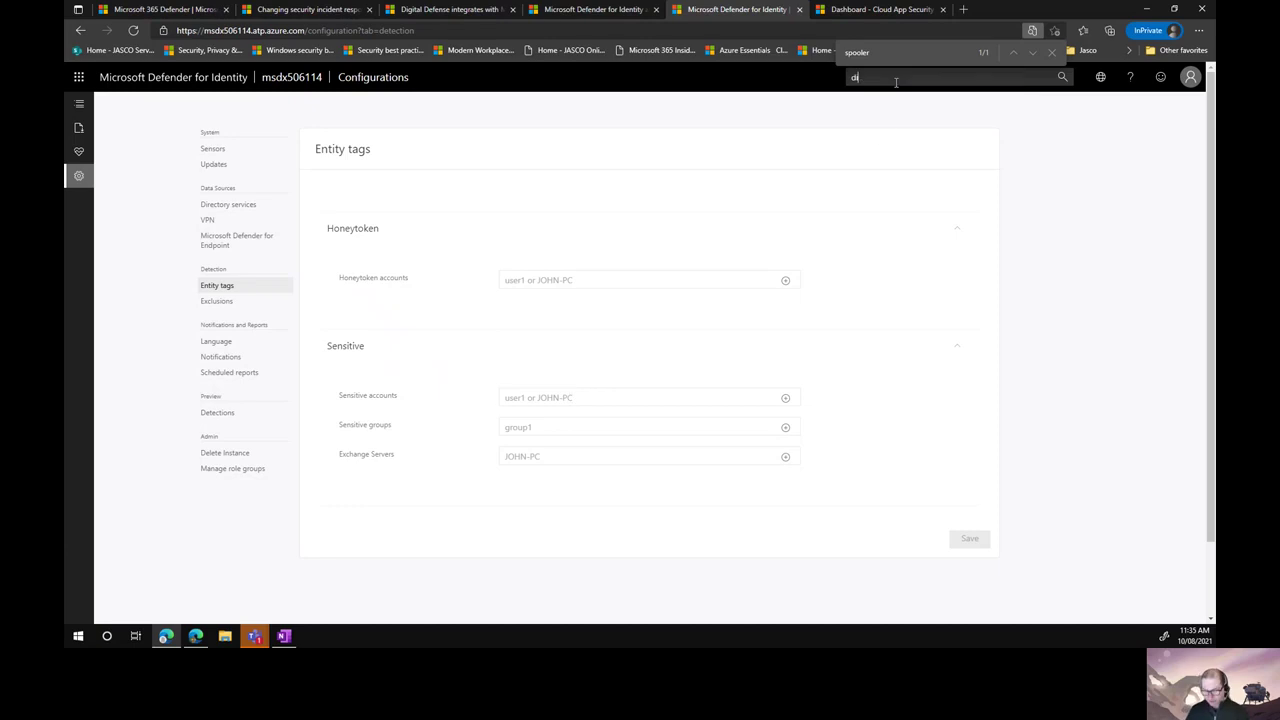
{"action": "key", "text": "BackSpace"}
{"action": "type", "text": "omain"}
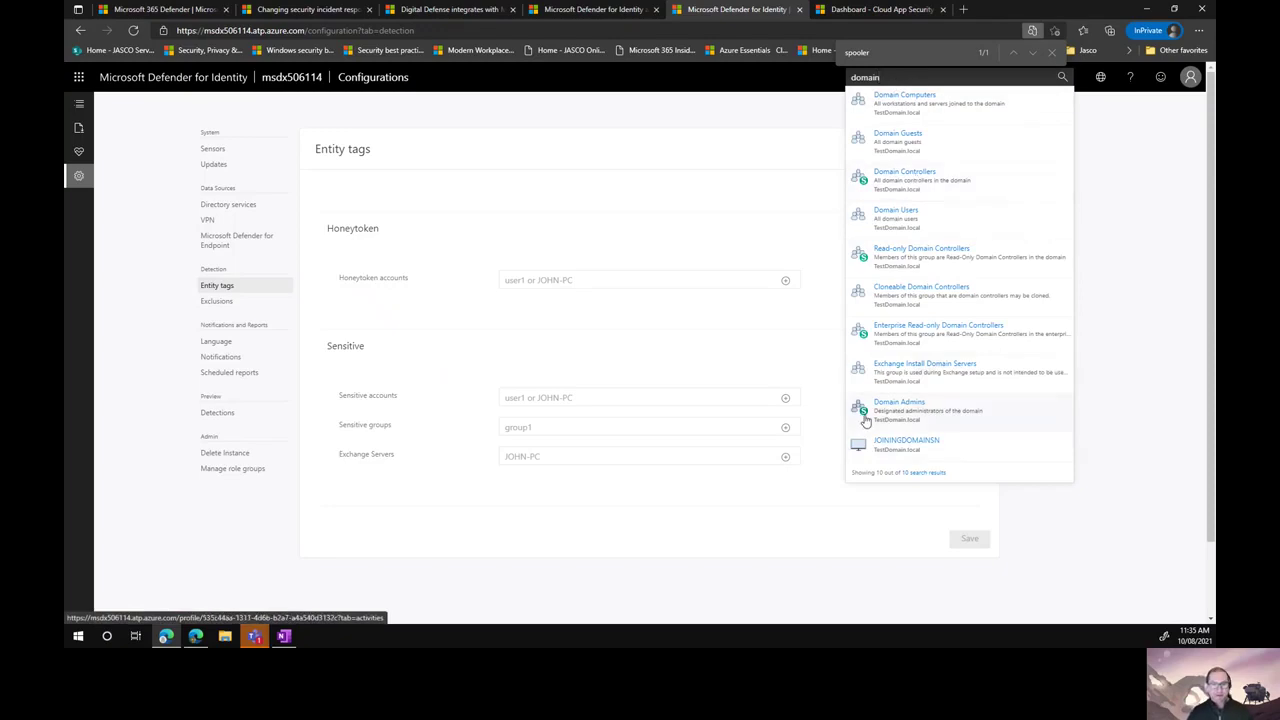
{"action": "left_click", "coordinate": [1154, 394]}
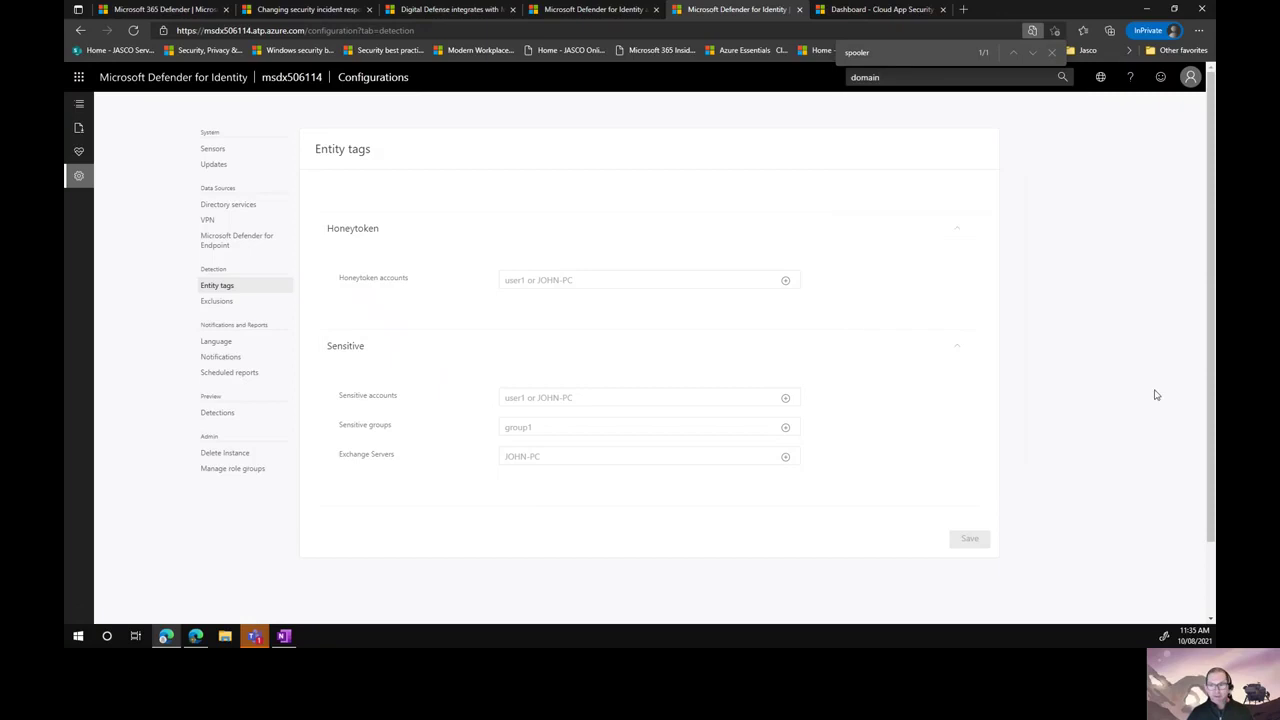
{"action": "left_click", "coordinate": [540, 396]}
{"action": "type", "text": "gsg-"}
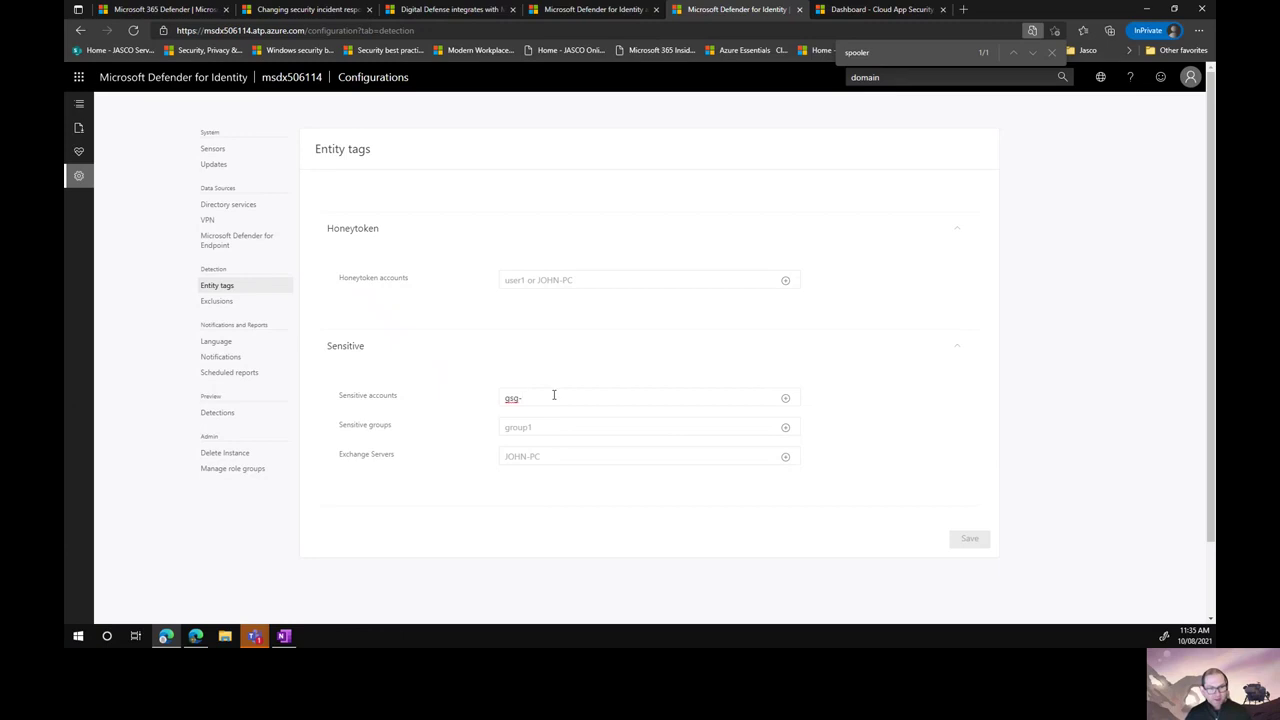
{"action": "left_click_drag", "start_coordinate": [551, 394], "coordinate": [492, 395]}
{"action": "key", "text": "BackSpace"}
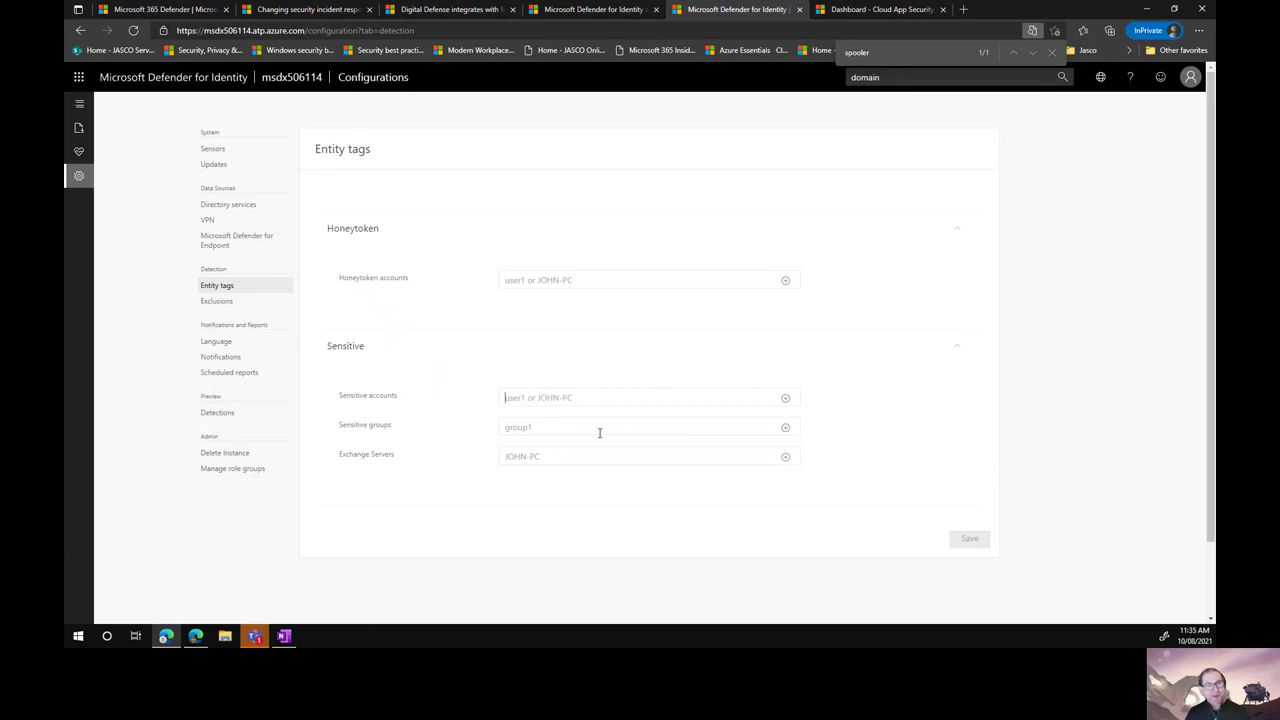
- Tag the GSG-SQL-Admins group as a sensitive group and save the entity tags configuration
{"action": "left_click", "coordinate": [600, 432]}
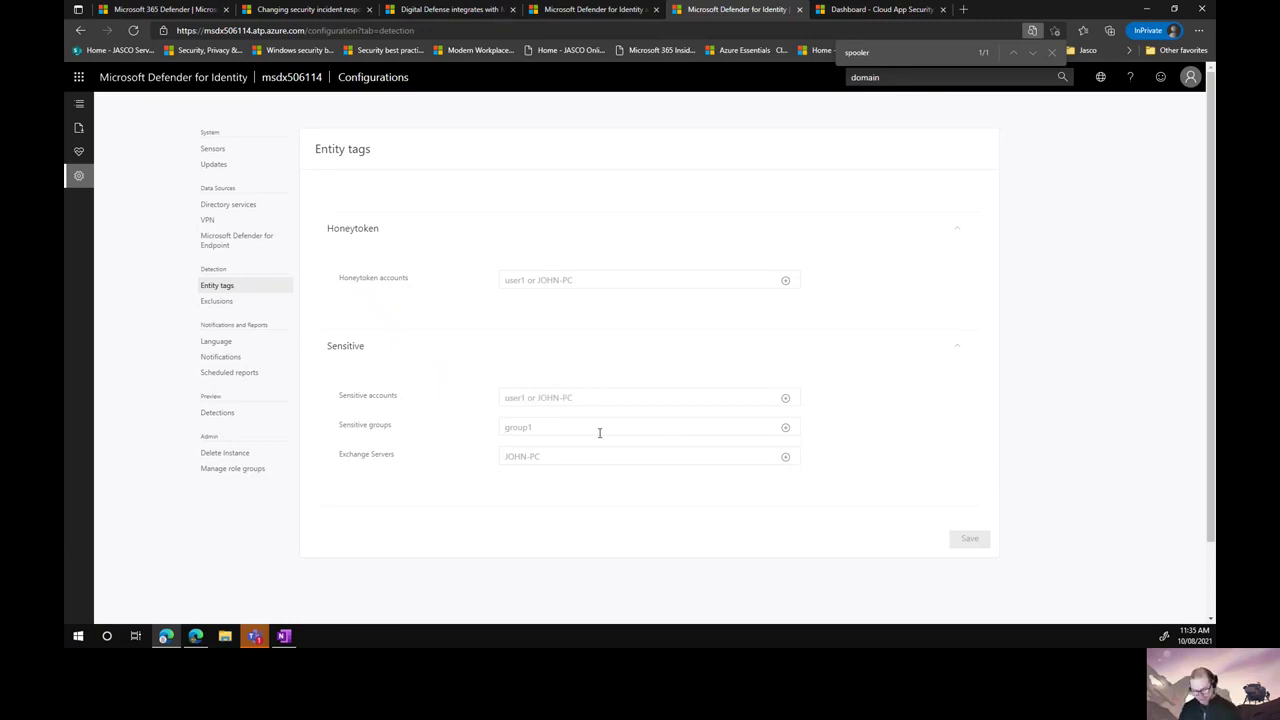
{"action": "type", "text": "gsg"}
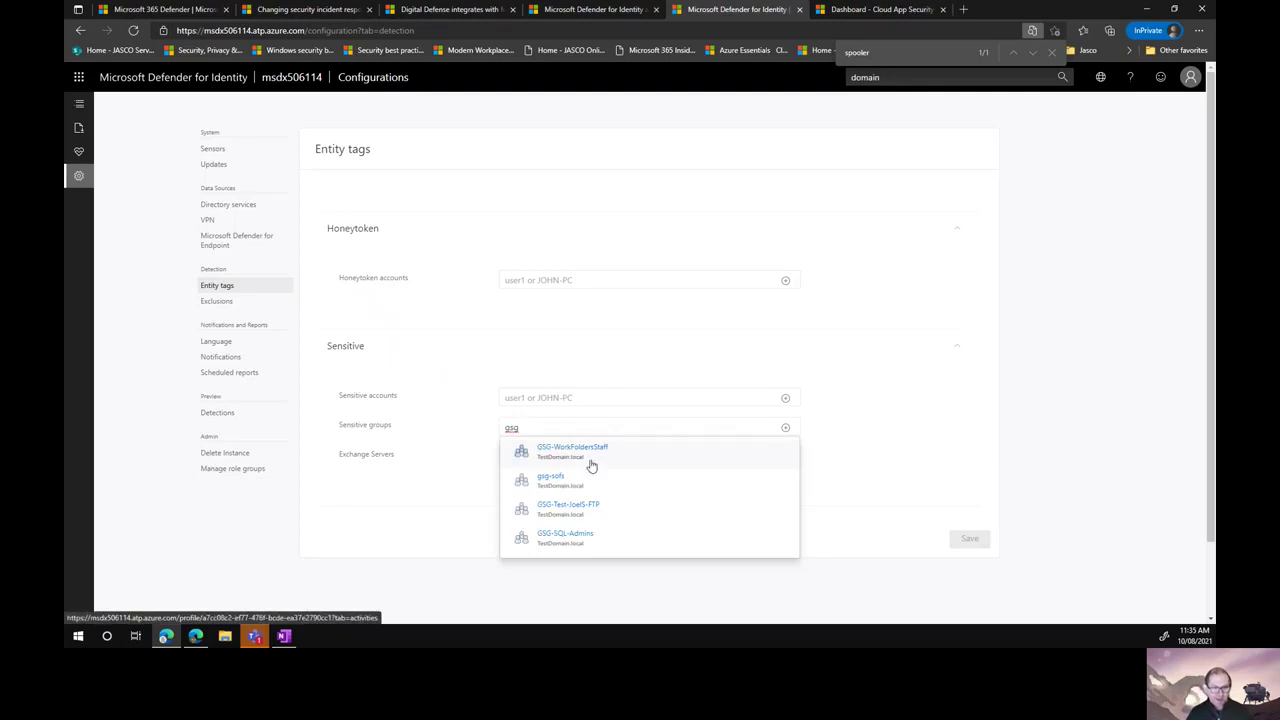
{"action": "left_click", "coordinate": [574, 537]}
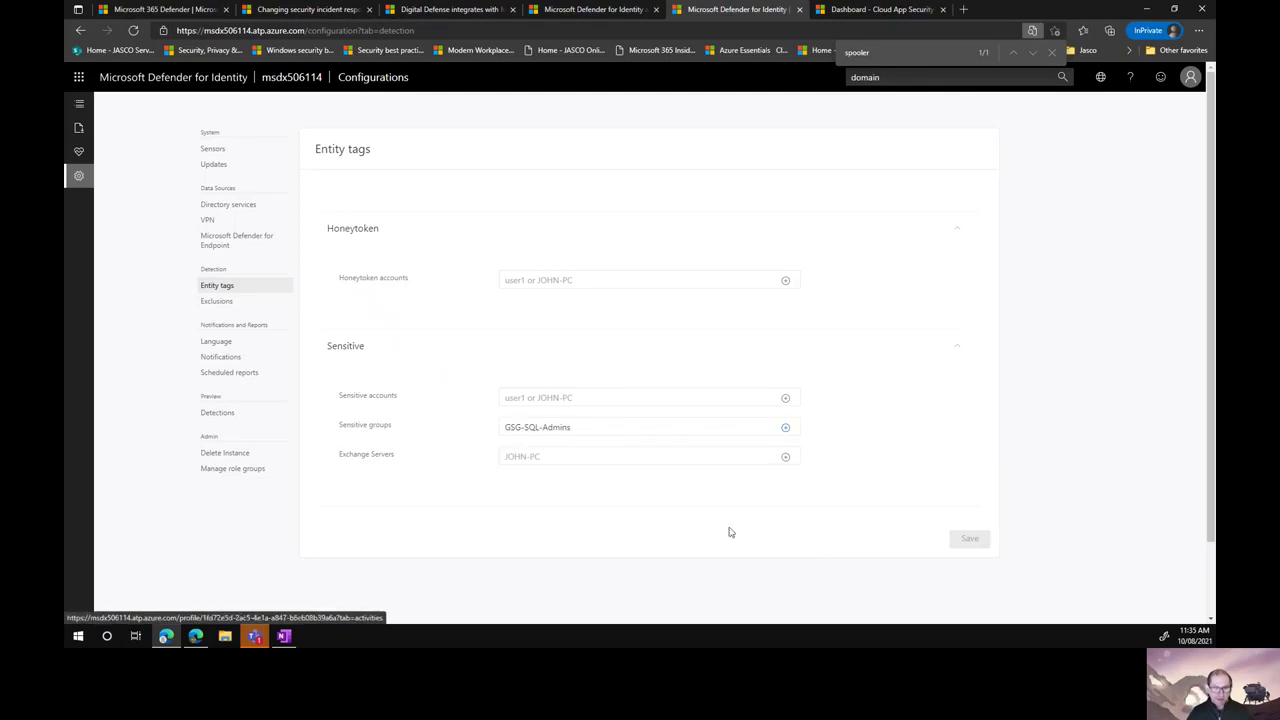
{"action": "left_click", "coordinate": [785, 430]}
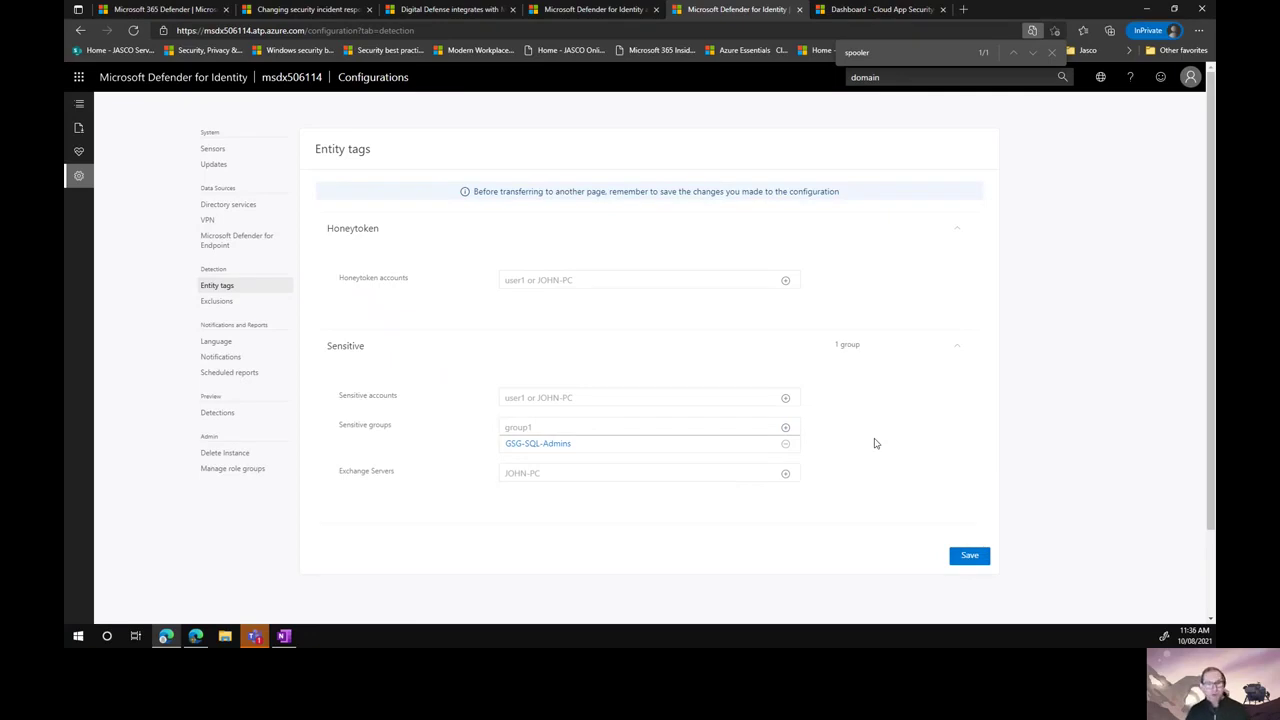
{"action": "left_click", "coordinate": [969, 561]}
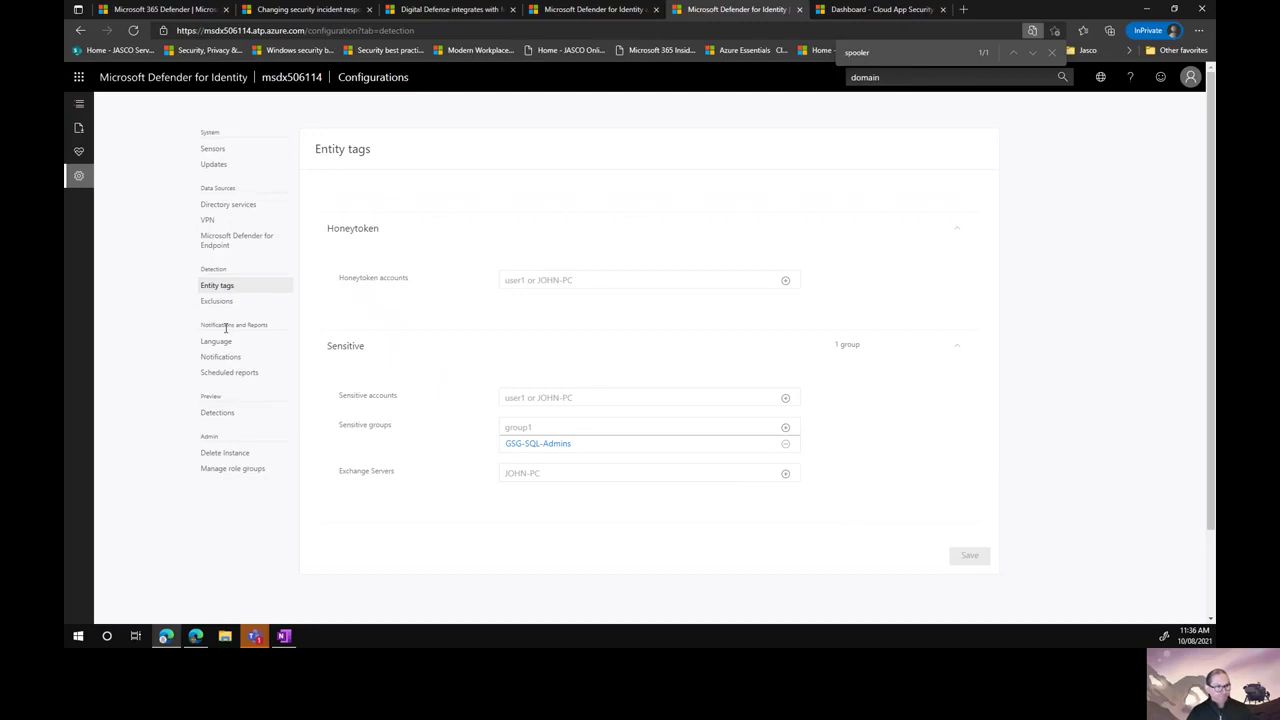
- View the Microsoft Defender for Endpoint integration setting and search the page text for "administrator"
{"action": "left_click", "coordinate": [228, 251]}
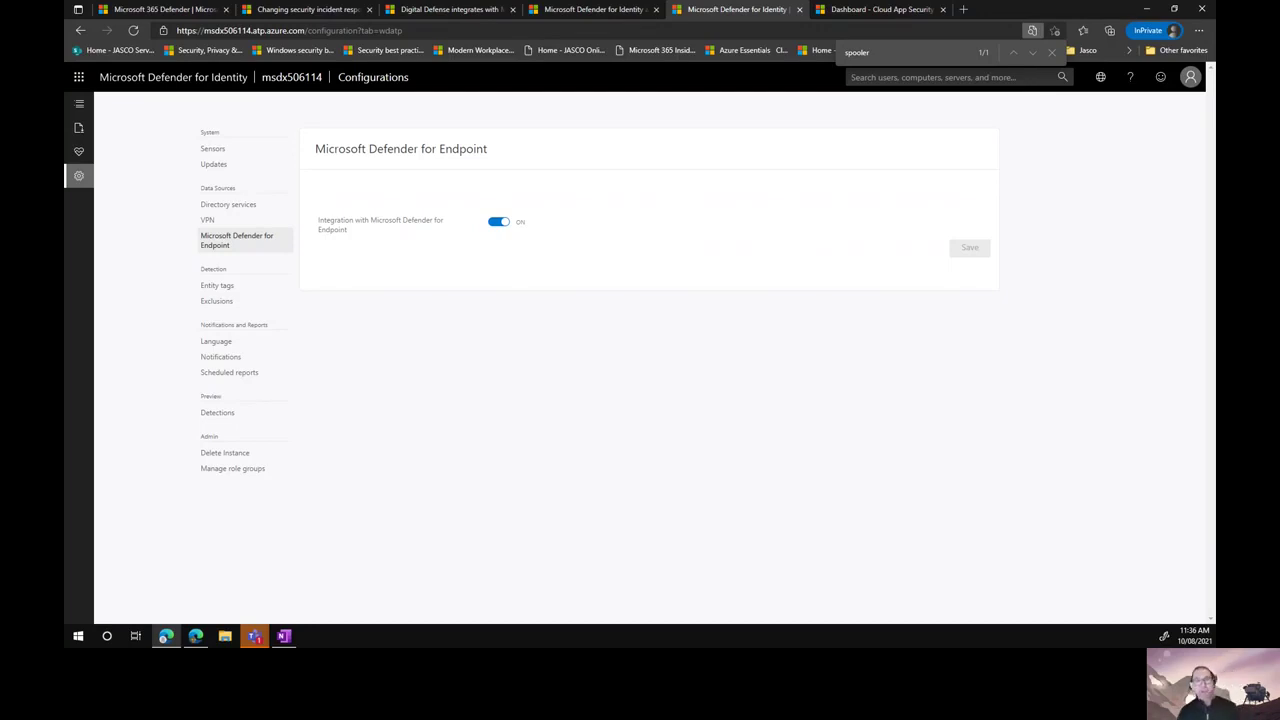
{"action": "double_click", "coordinate": [843, 57]}
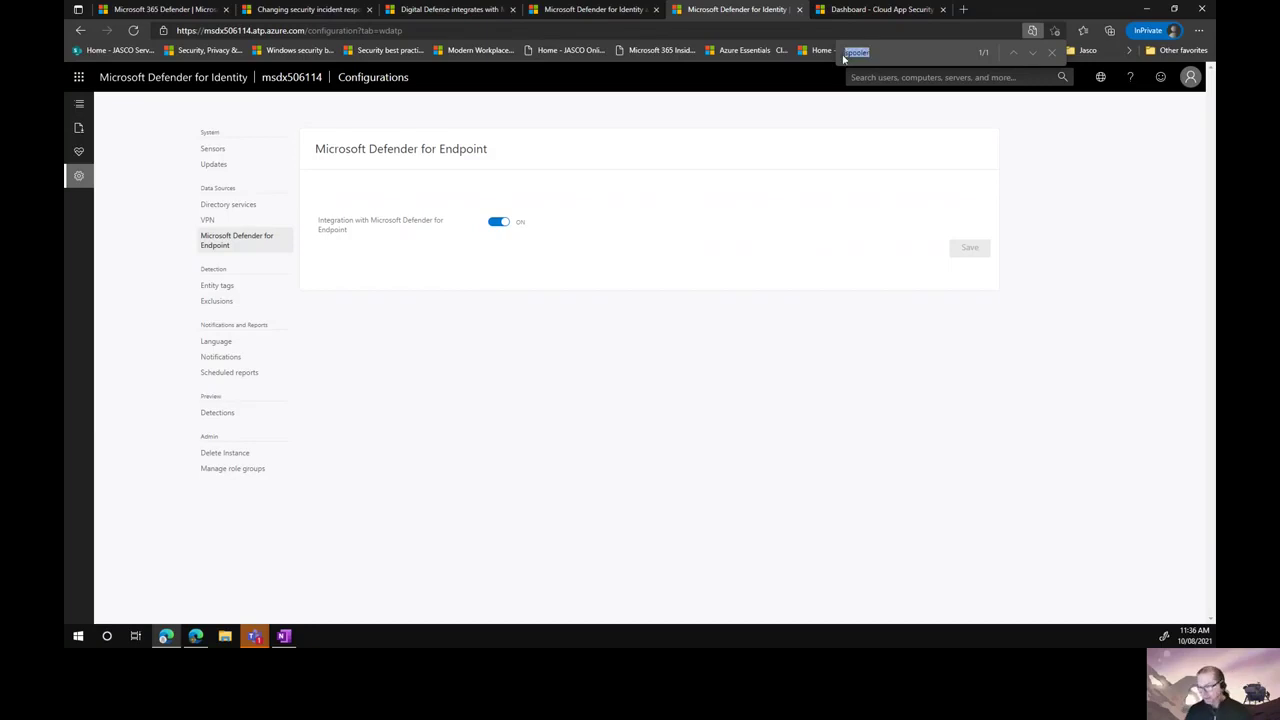
{"action": "key", "text": "BackSpace"}
{"action": "type", "text": "administrayt"}
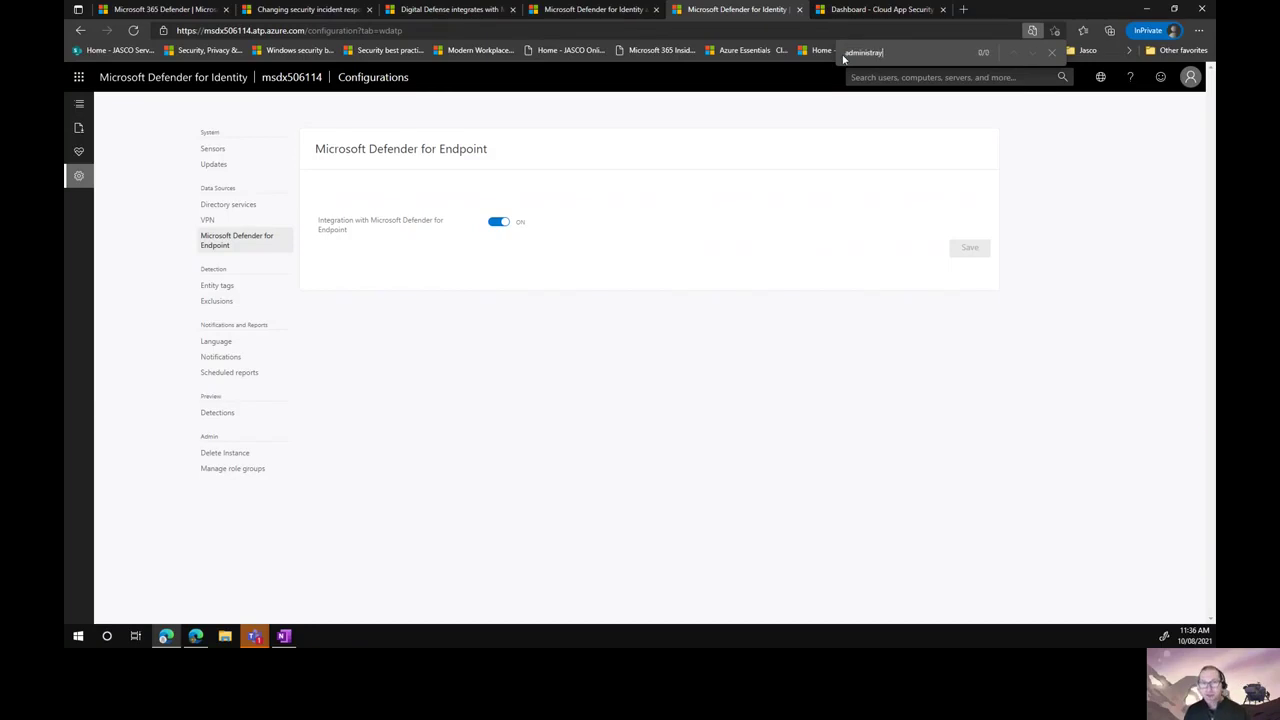
{"action": "type", "text": "tor"}
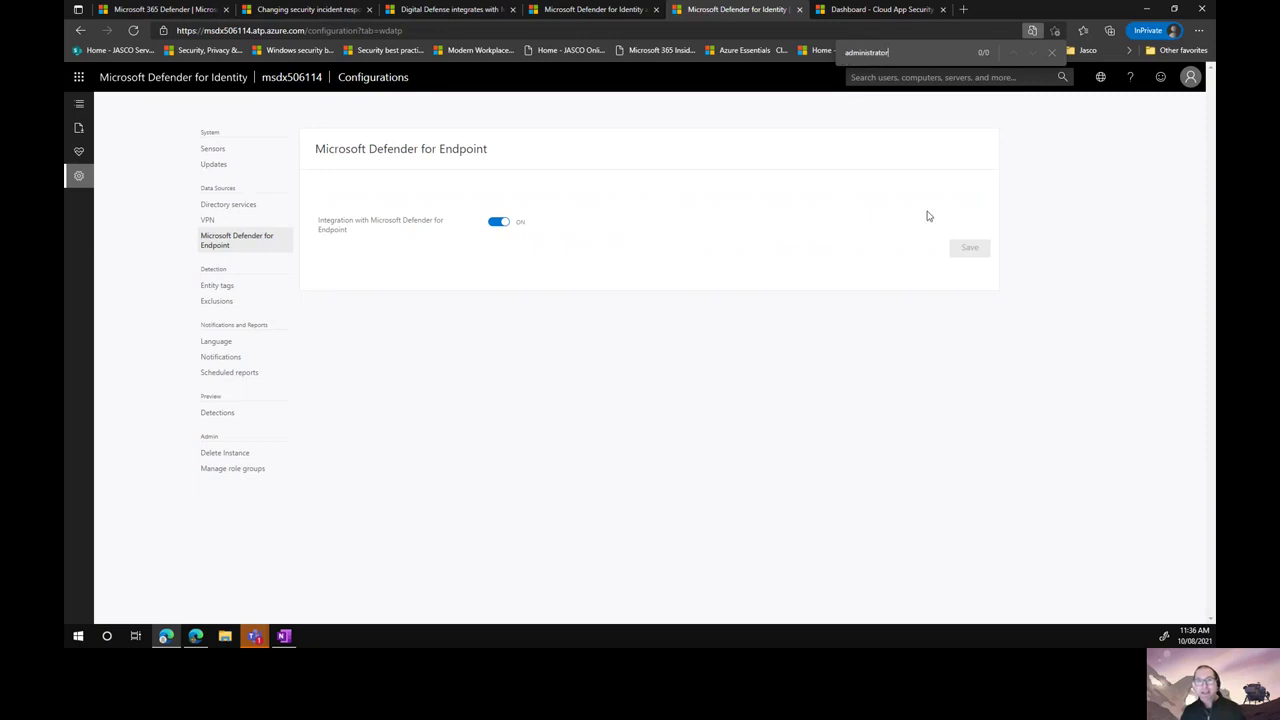
- Search the portal's entities for "administrator", open the Administrator account's profile and review its activity timeline
{"action": "left_click", "coordinate": [924, 72]}
{"action": "type", "text": "administrator"}
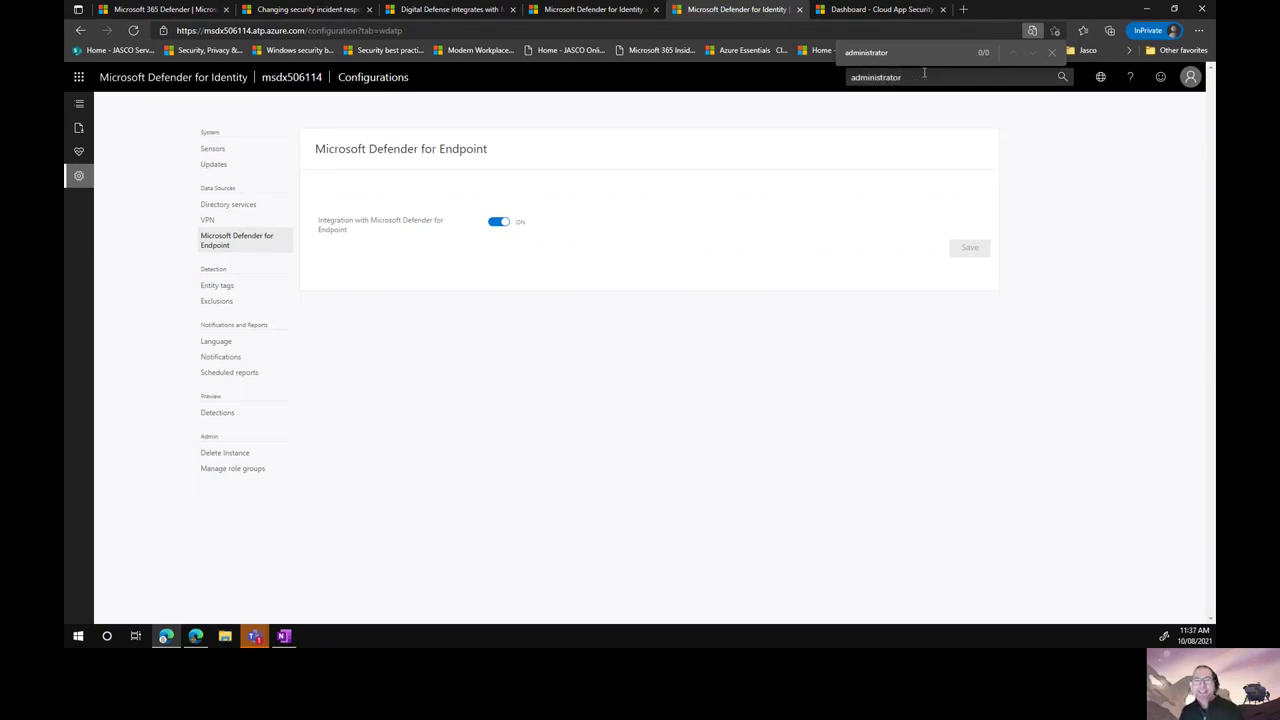
{"action": "left_click", "coordinate": [890, 98]}
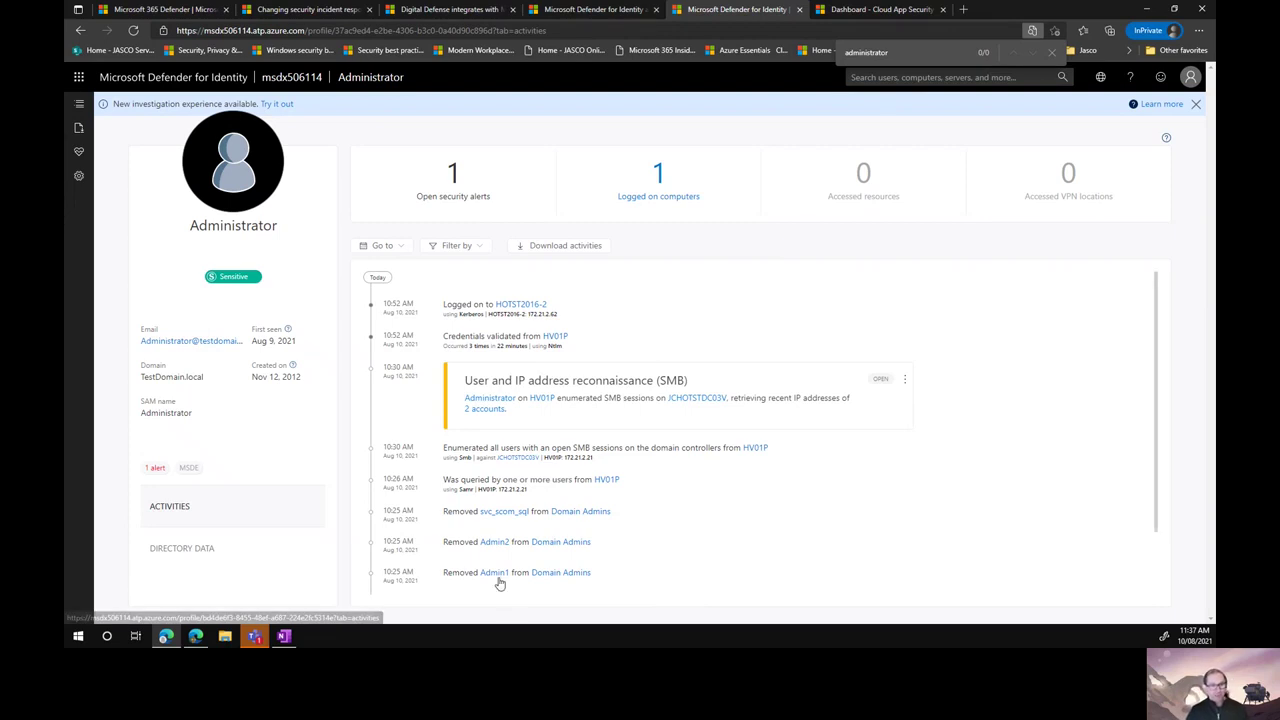
{"action": "mouse_move", "coordinate": [496, 577]}
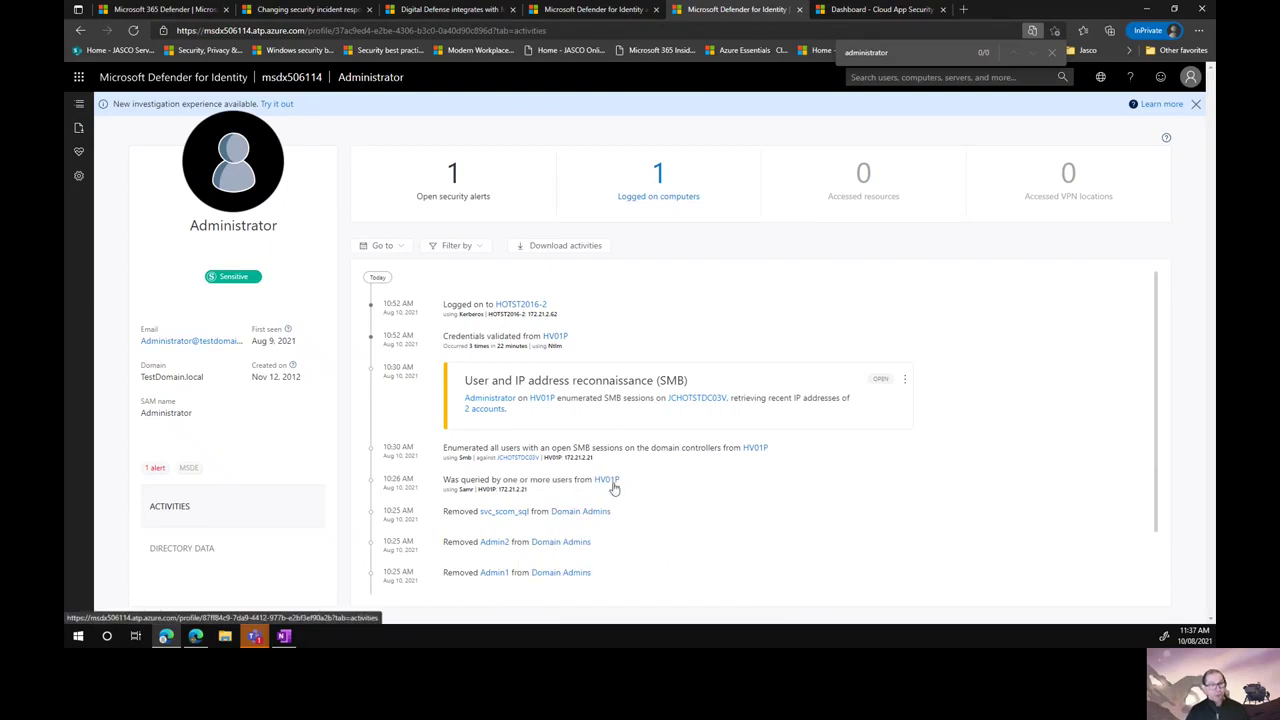
{"action": "mouse_move", "coordinate": [614, 486]}
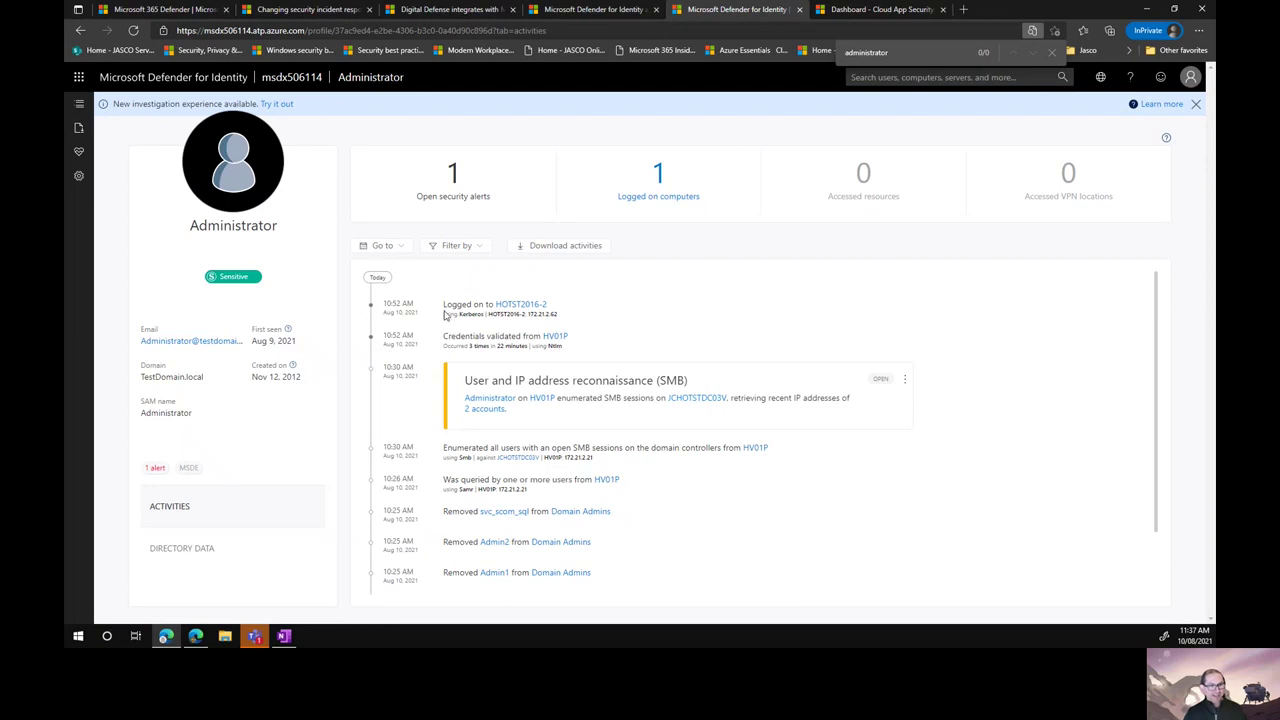
{"action": "mouse_move", "coordinate": [535, 312]}
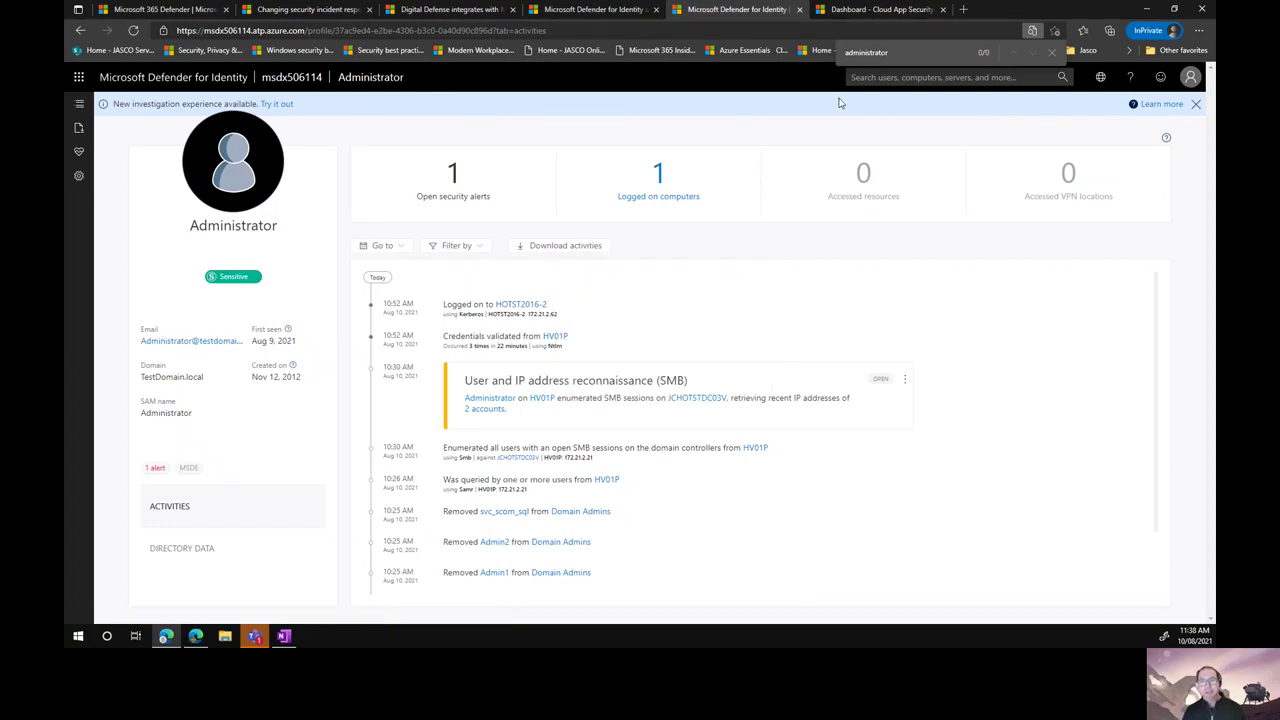
- View the Cloud App Security dashboard and compare it with the Microsoft Defender for Identity architecture diagram
{"action": "left_click", "coordinate": [890, 10]}
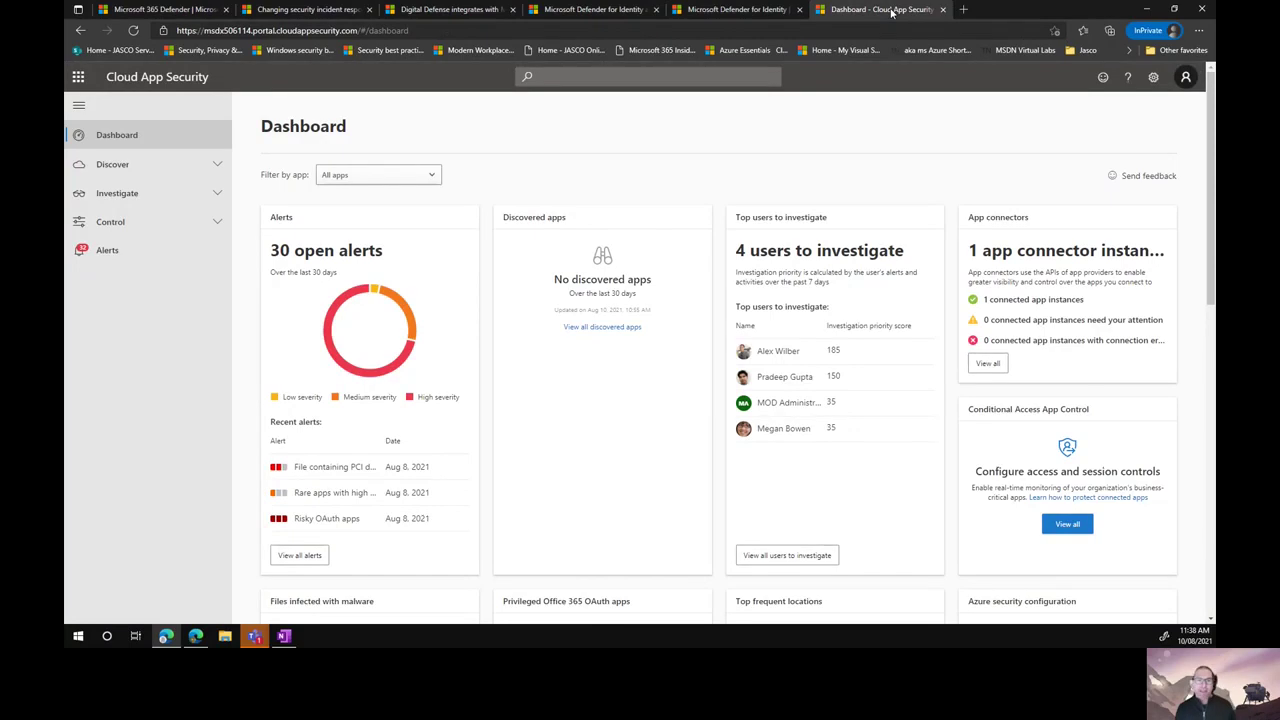
{"action": "left_click", "coordinate": [580, 9]}
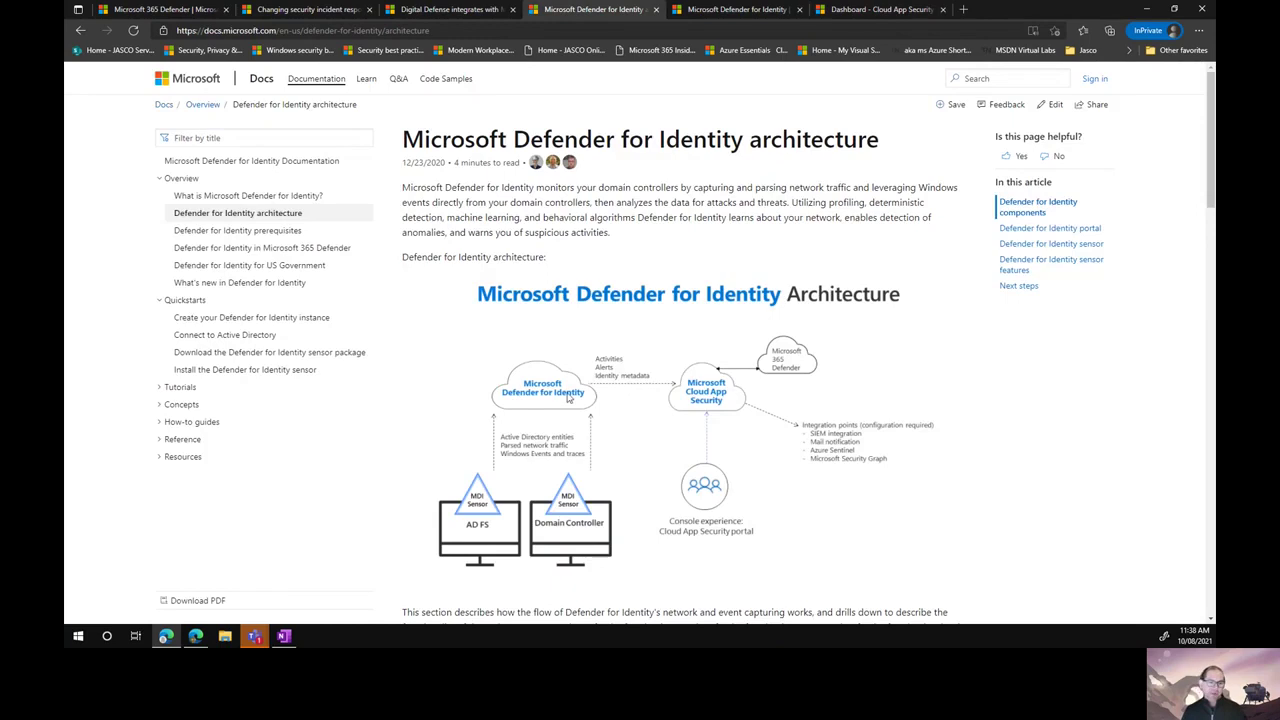
{"action": "left_click", "coordinate": [860, 9]}
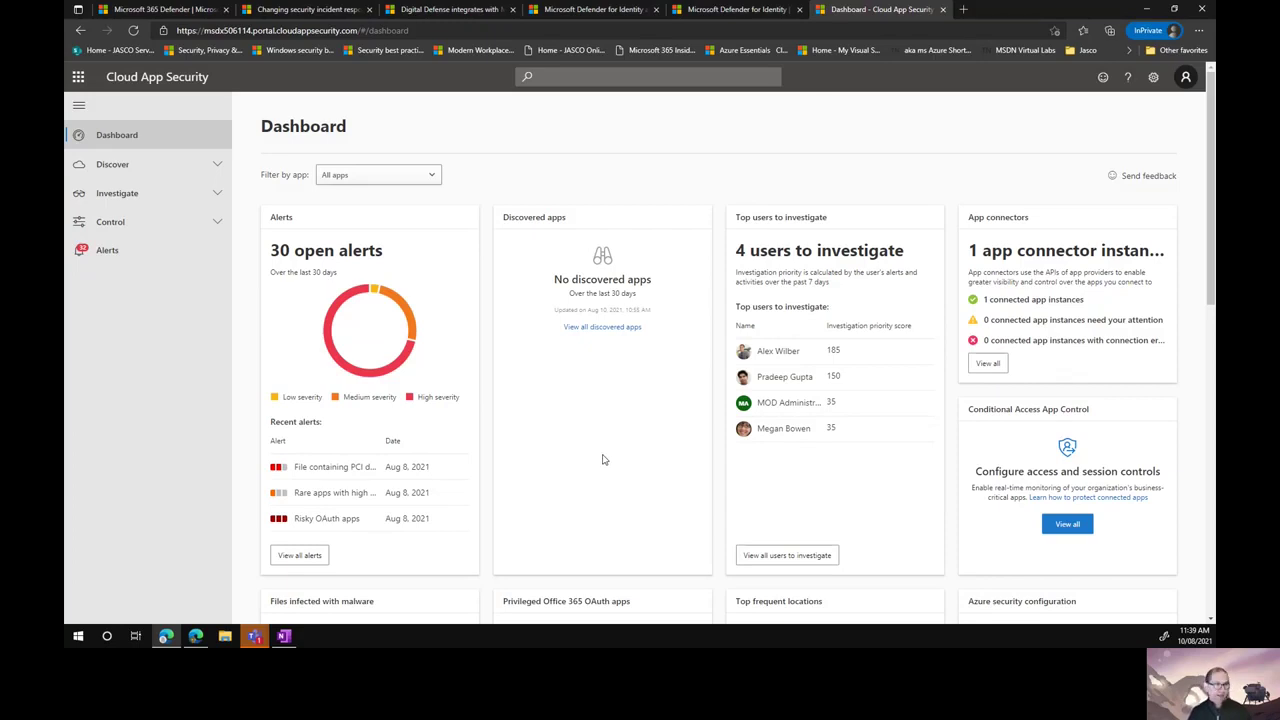
- Open the User and IP address reconnaissance (SMB) alert in the alerts list and examine its SMB session enumeration details
{"action": "left_click", "coordinate": [105, 251]}
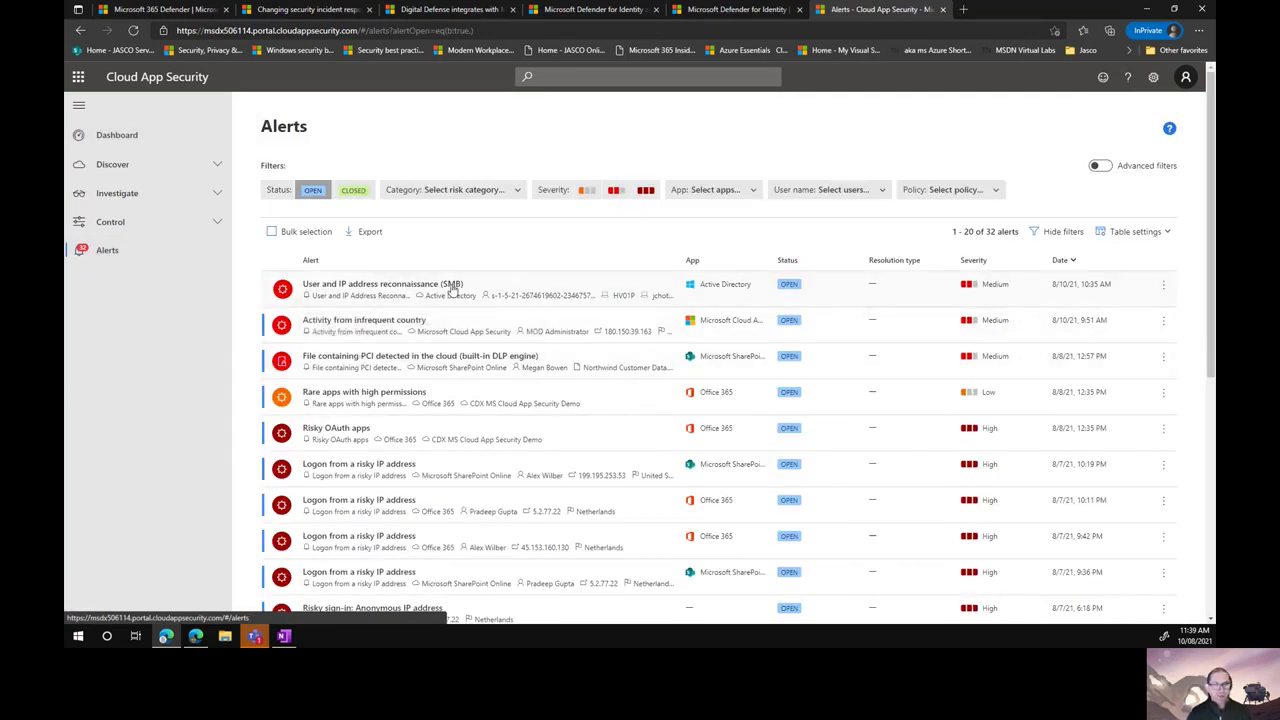
{"action": "left_click", "coordinate": [405, 289]}
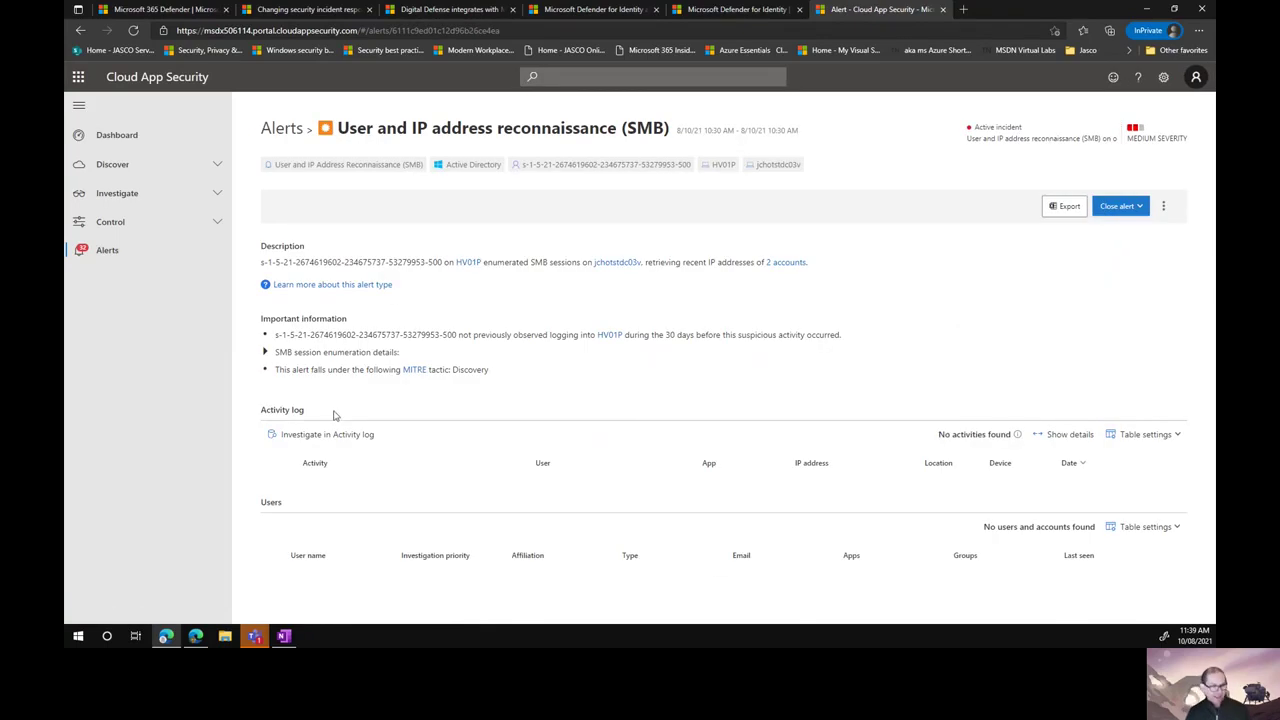
{"action": "left_click", "coordinate": [265, 352]}
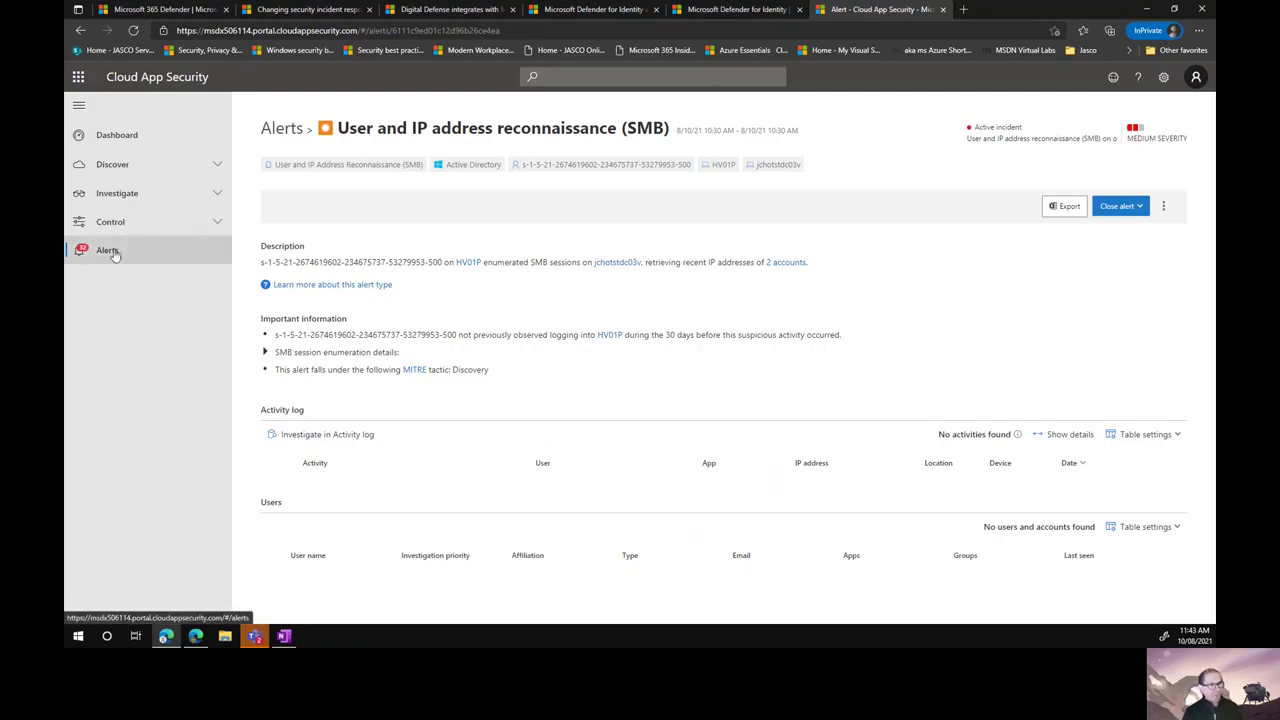
- View the Identity Security Posture page and the Activity log, and look over the apps the log can be filtered by
{"action": "left_click", "coordinate": [216, 197]}
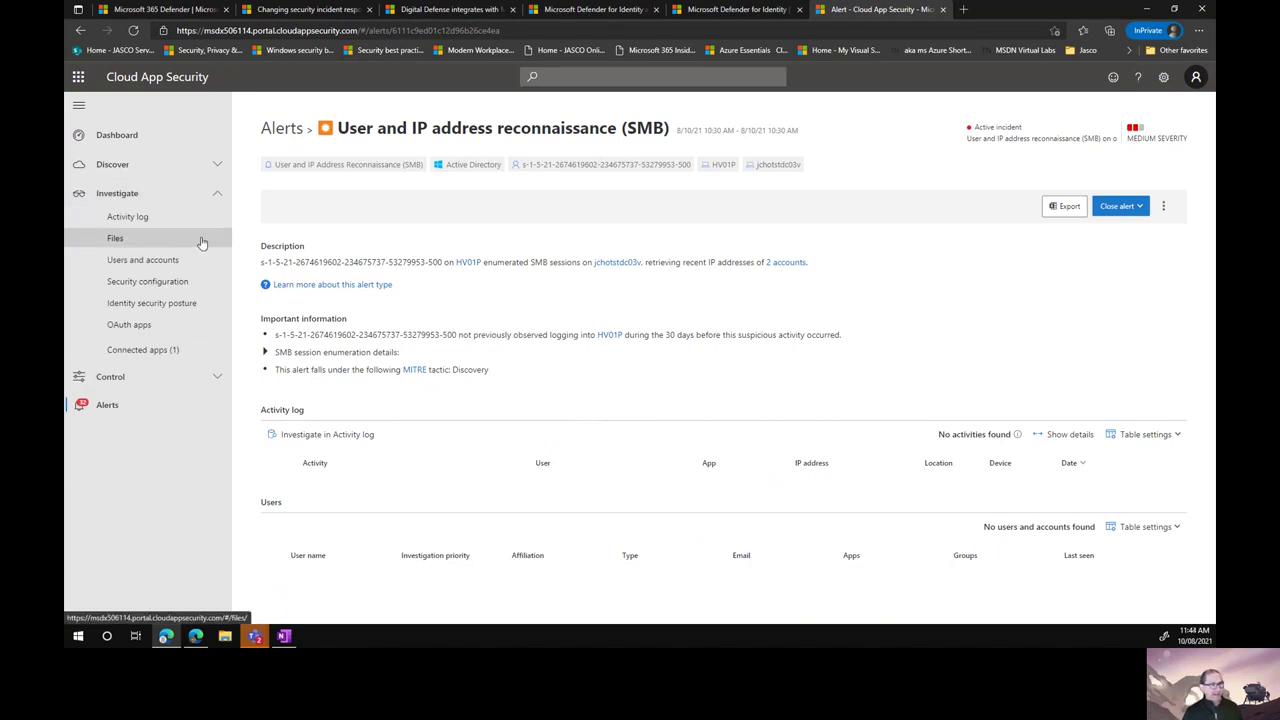
{"action": "left_click", "coordinate": [186, 305]}
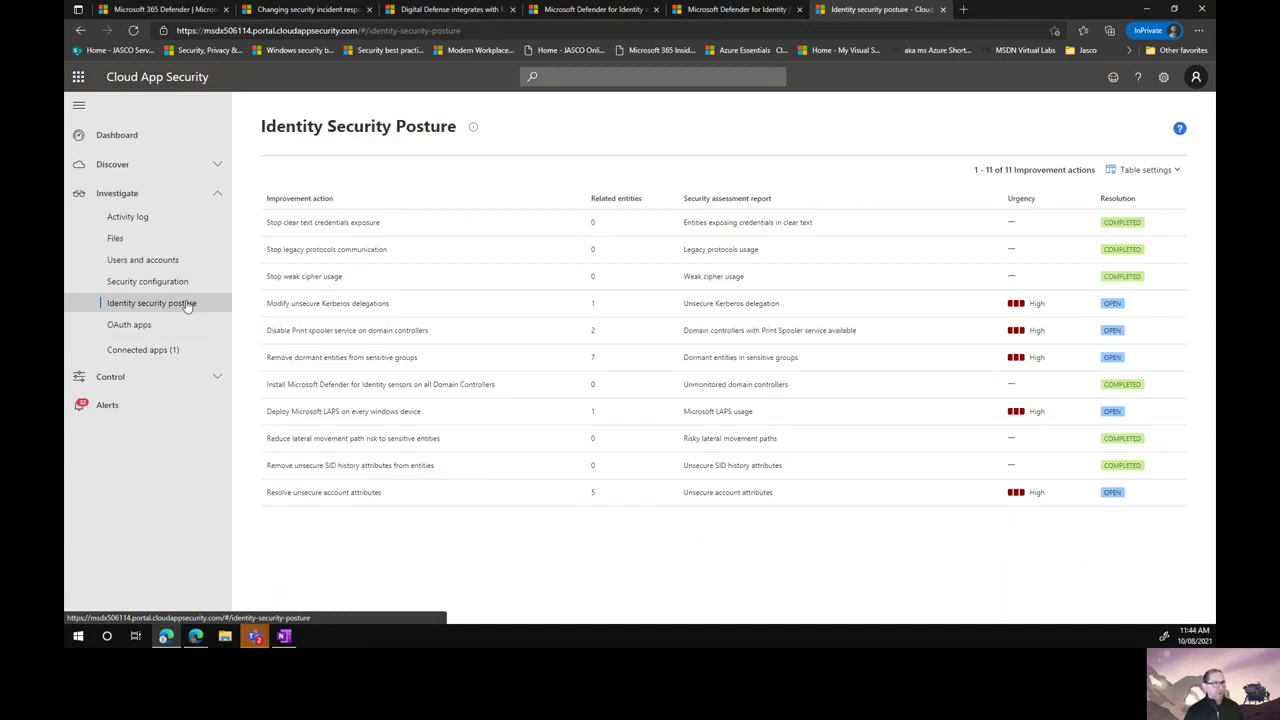
{"action": "left_click", "coordinate": [153, 219]}
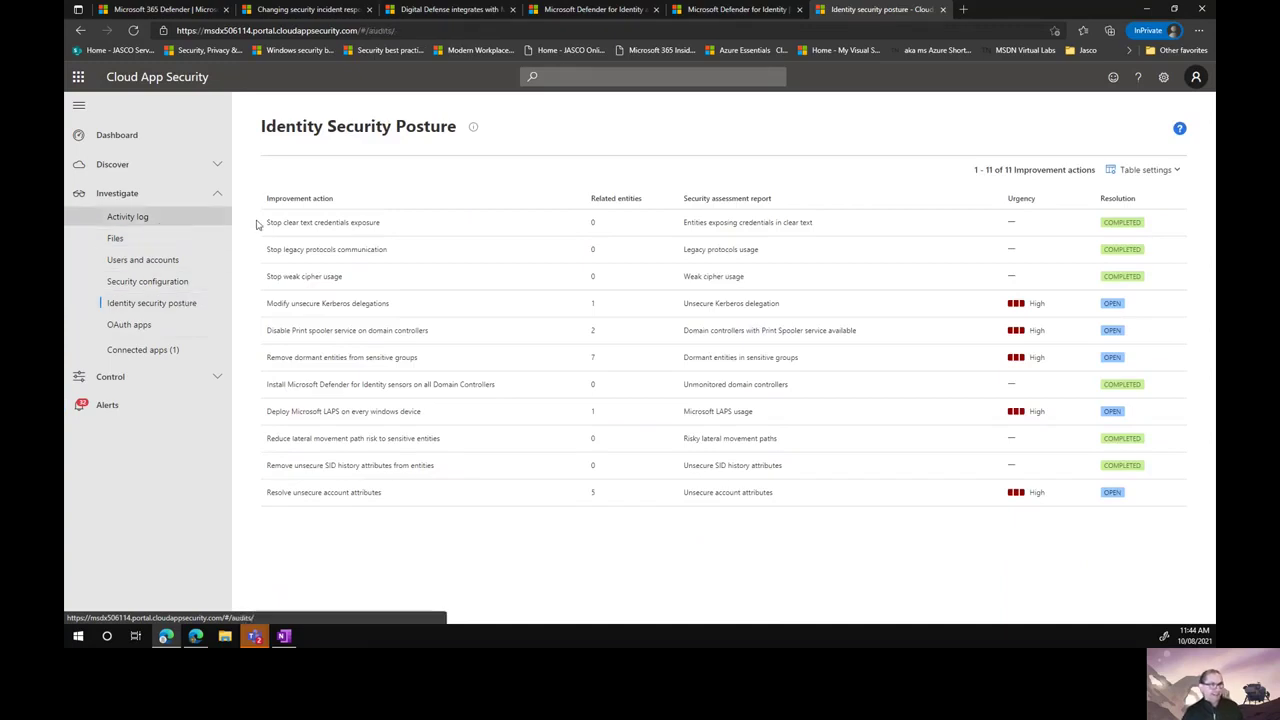
{"action": "left_click", "coordinate": [343, 200]}
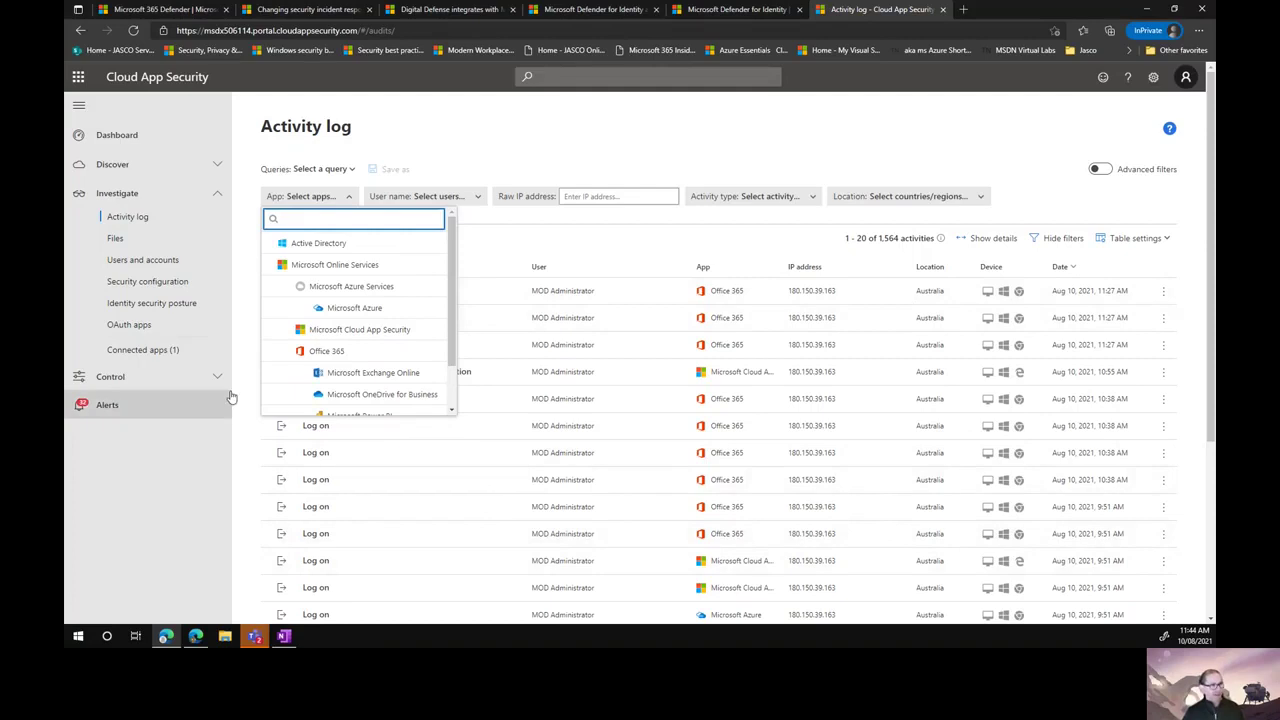
- Review the Identity Security Posture improvement actions and the report on entities exposing credentials in clear text
{"action": "left_click", "coordinate": [155, 303]}
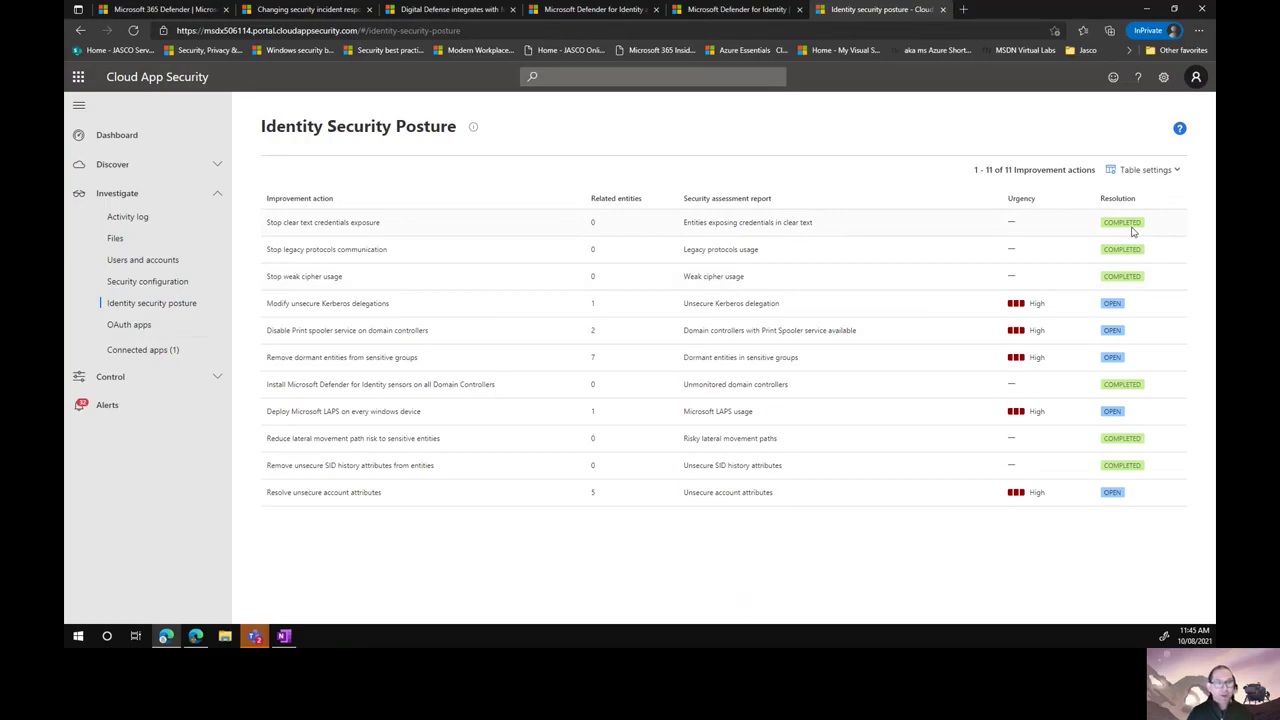
{"action": "left_click", "coordinate": [287, 227]}
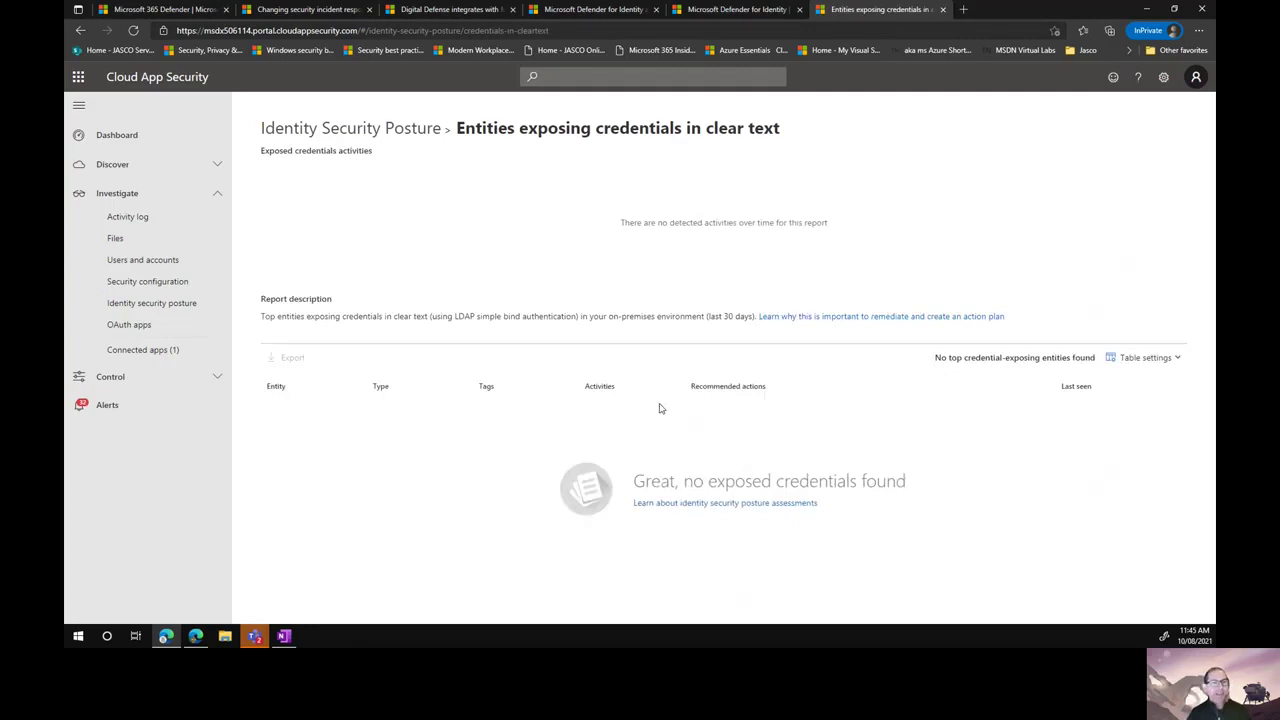
{"action": "key", "text": "alt+Left"}
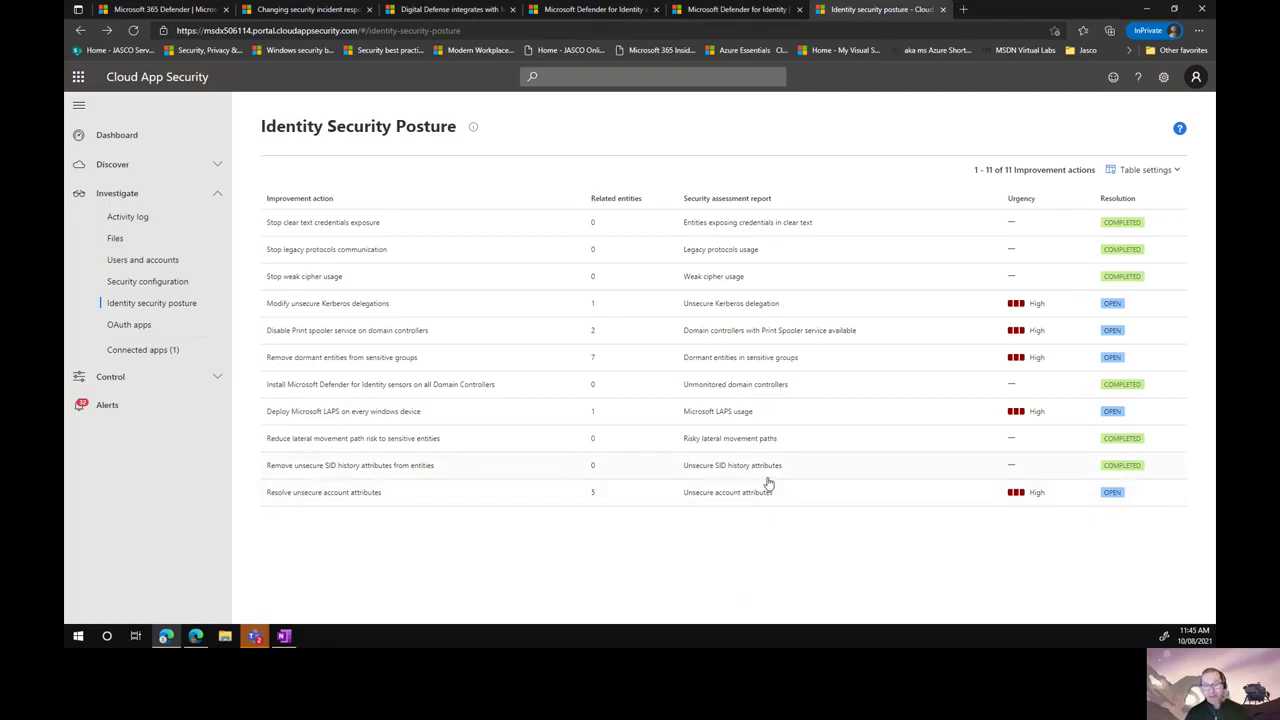
- Review the reports on domain controllers with Print Spooler service available and on Microsoft LAPS usage, including the recommended action
{"action": "left_click", "coordinate": [745, 338]}
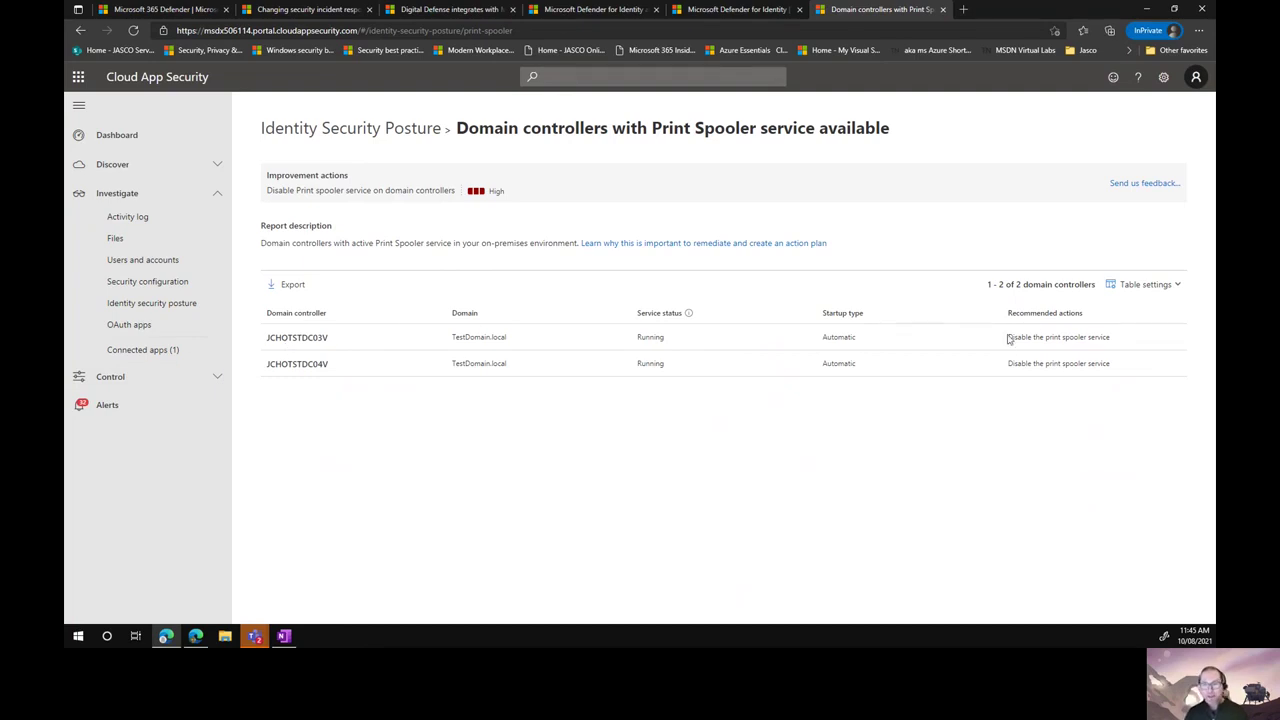
{"action": "left_click_drag", "start_coordinate": [1010, 336], "coordinate": [1111, 338]}
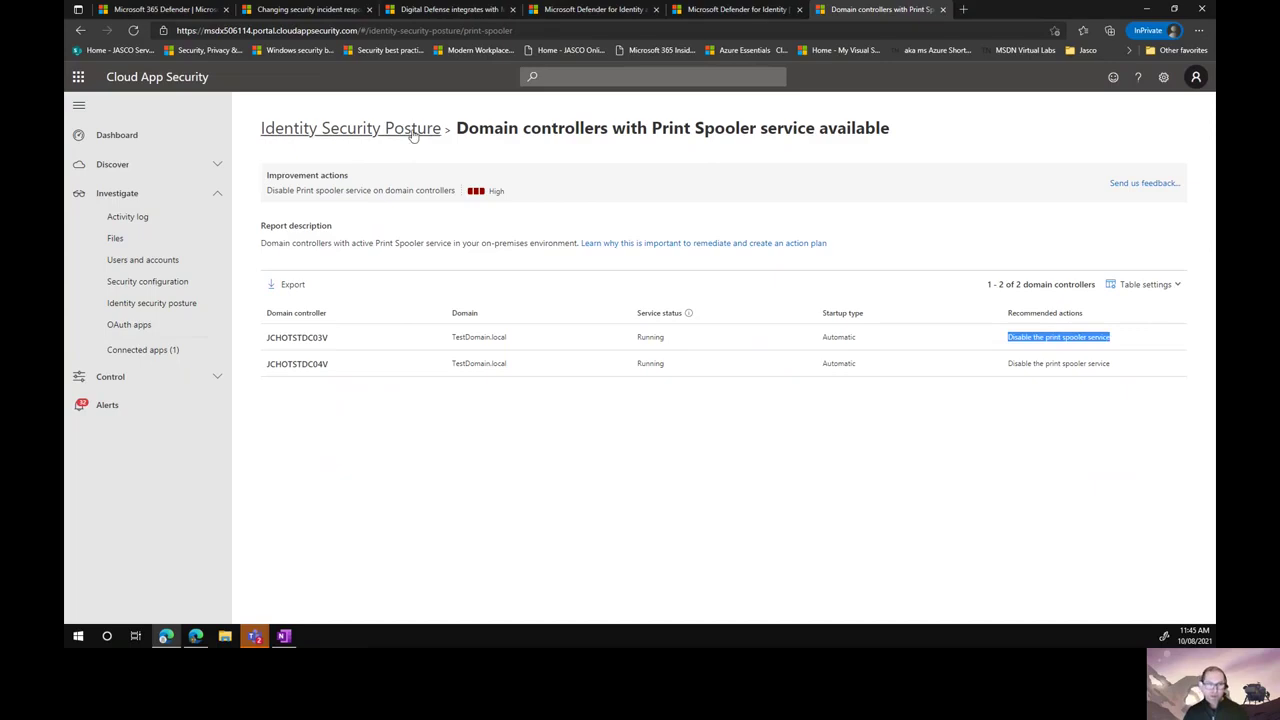
{"action": "key", "text": "alt+Left"}
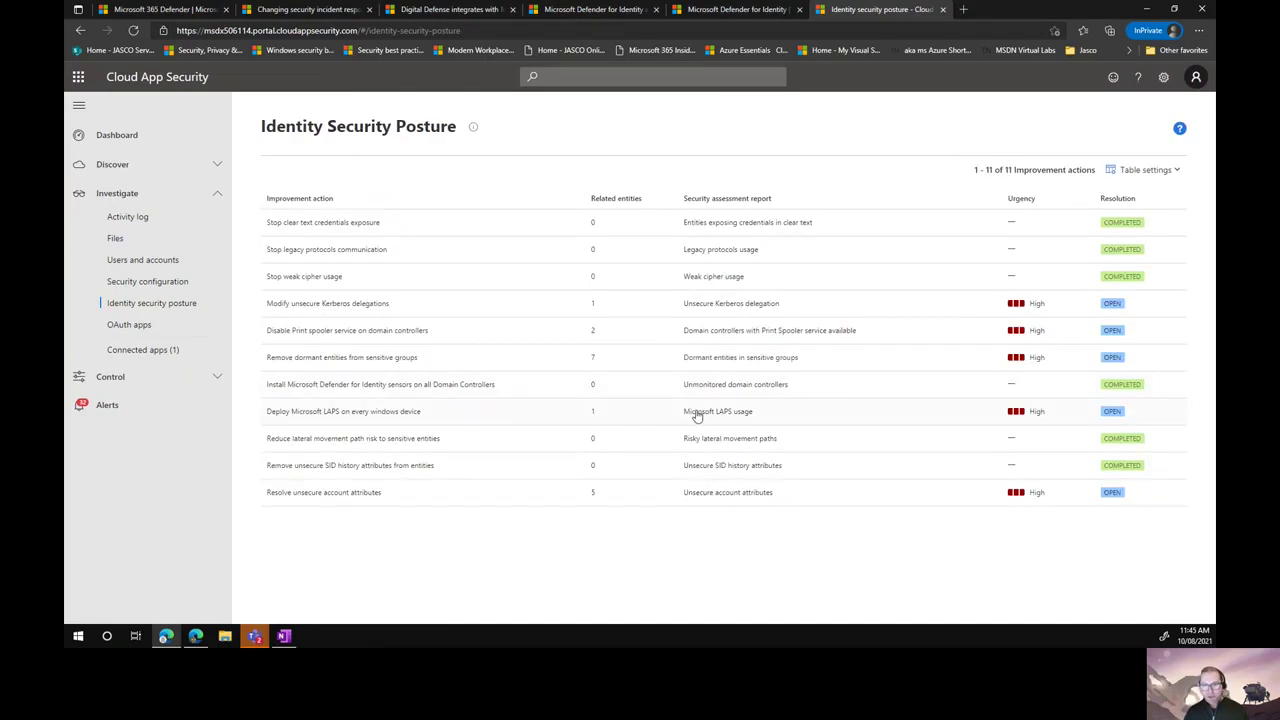
{"action": "left_click", "coordinate": [695, 412]}
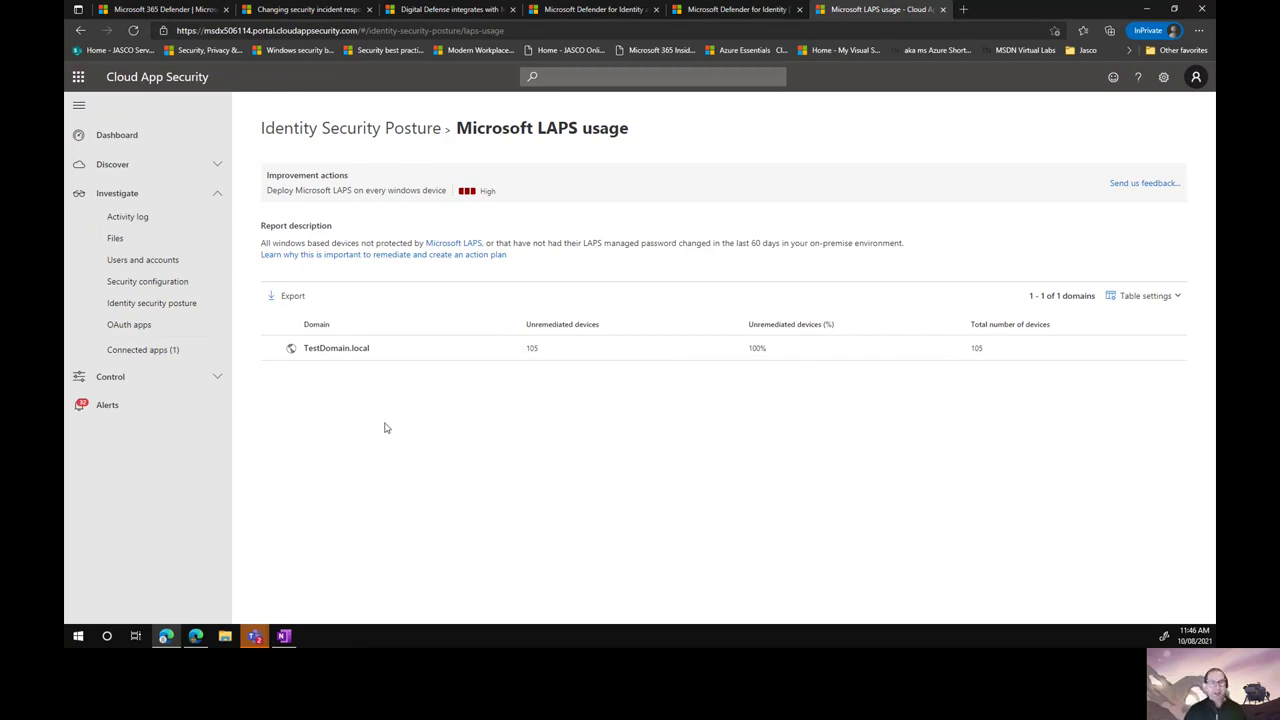
{"action": "left_click", "coordinate": [396, 202]}
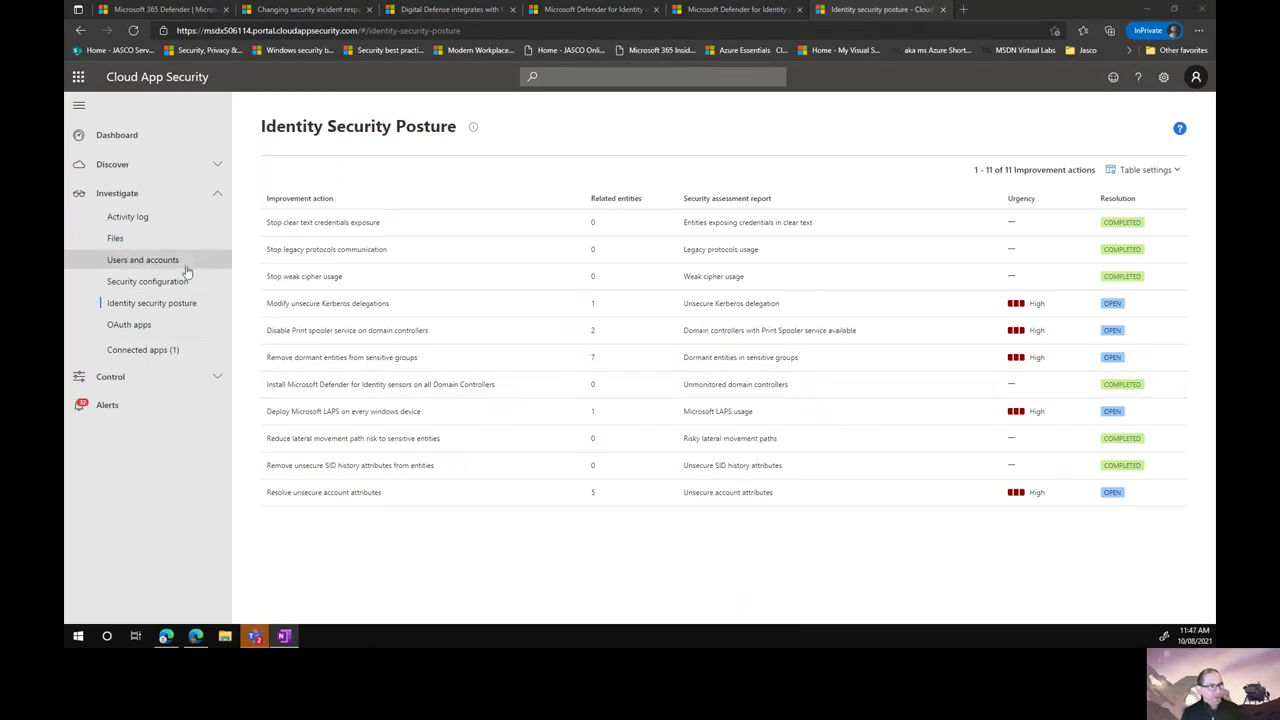
- View the dashboard and the Users and accounts list, and open the accounts of an internal user with investigation priority 0
{"action": "left_click", "coordinate": [102, 140]}
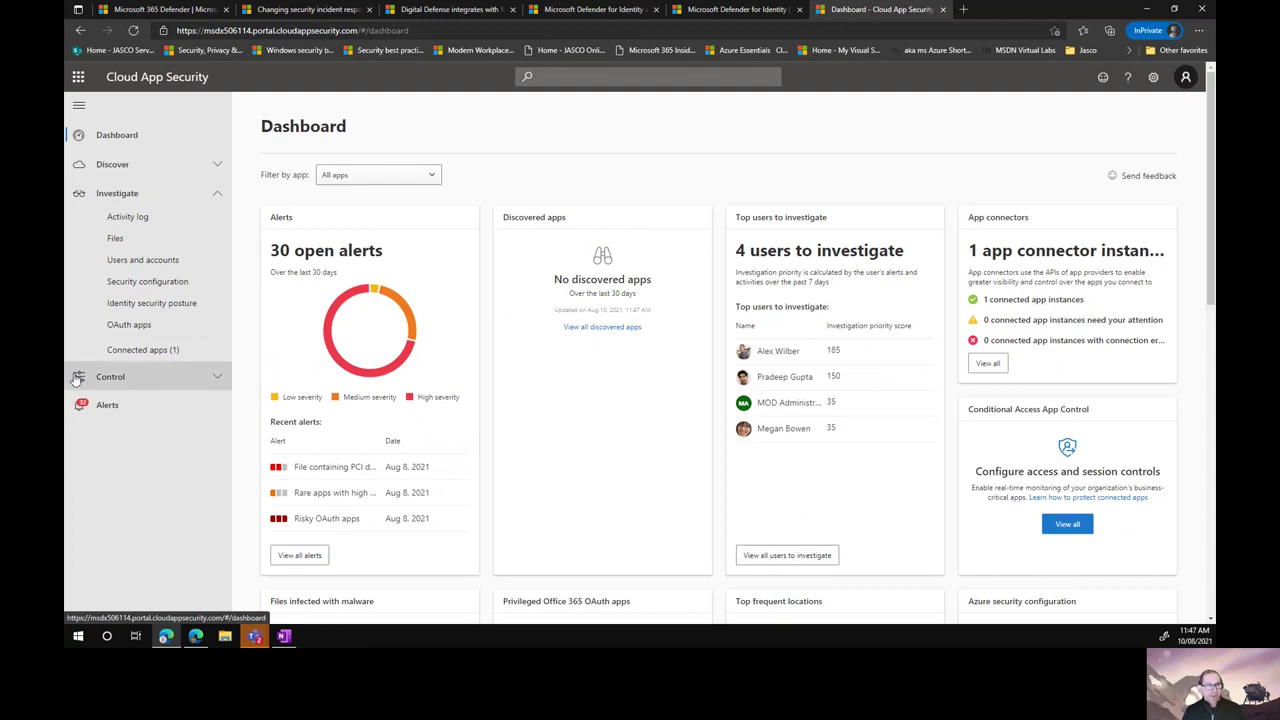
{"action": "left_click", "coordinate": [141, 265]}
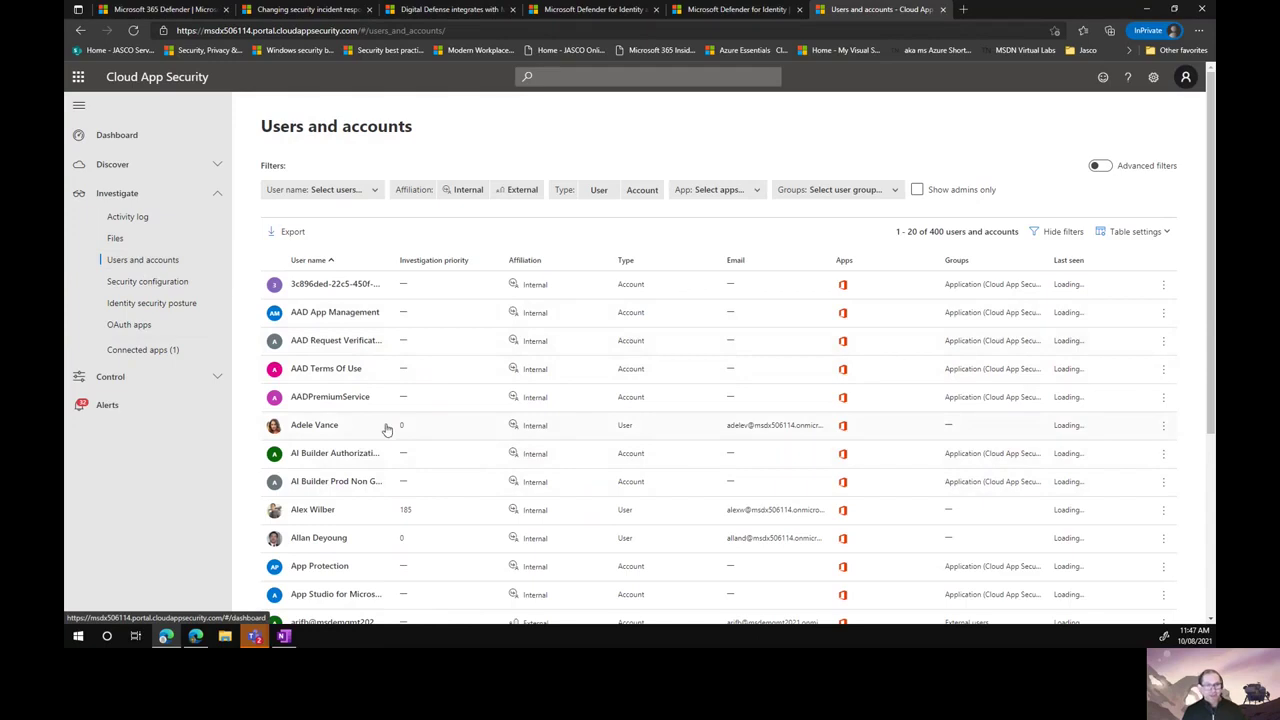
{"action": "left_click", "coordinate": [464, 424]}
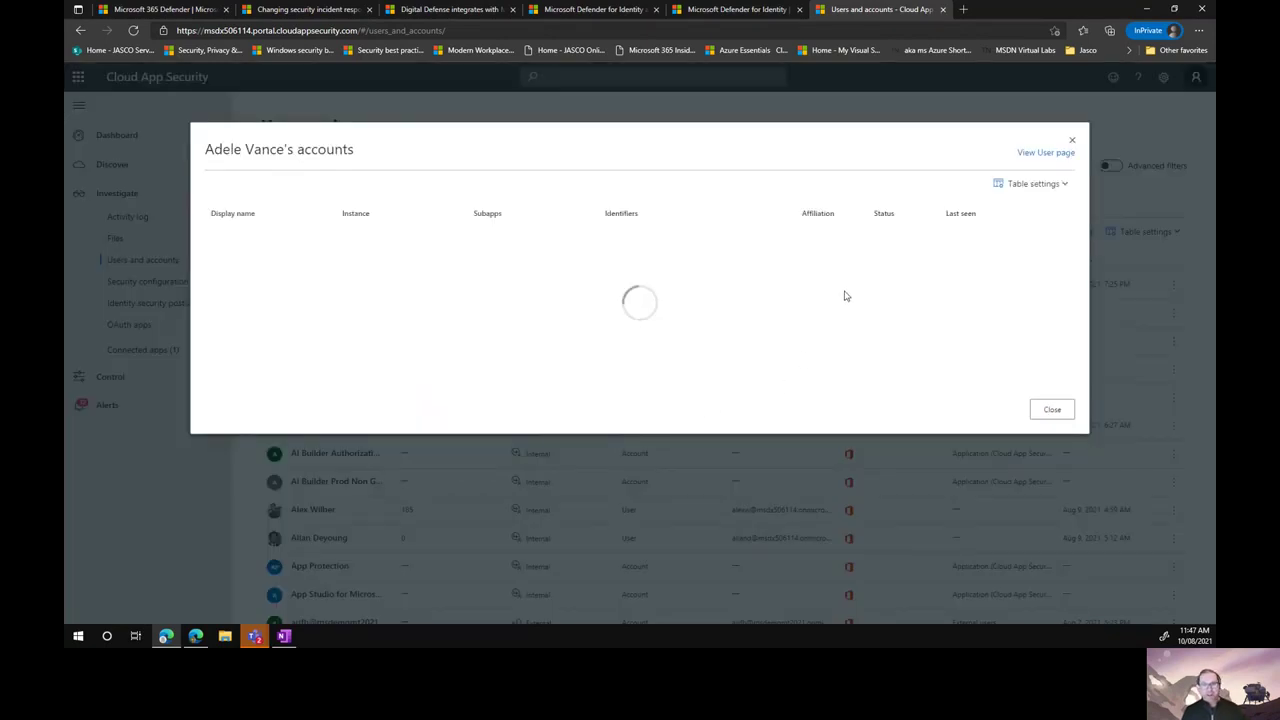
- View the selected user's page, including the threat, exposure and investigation priority details, and close it
{"action": "left_click", "coordinate": [1042, 153]}
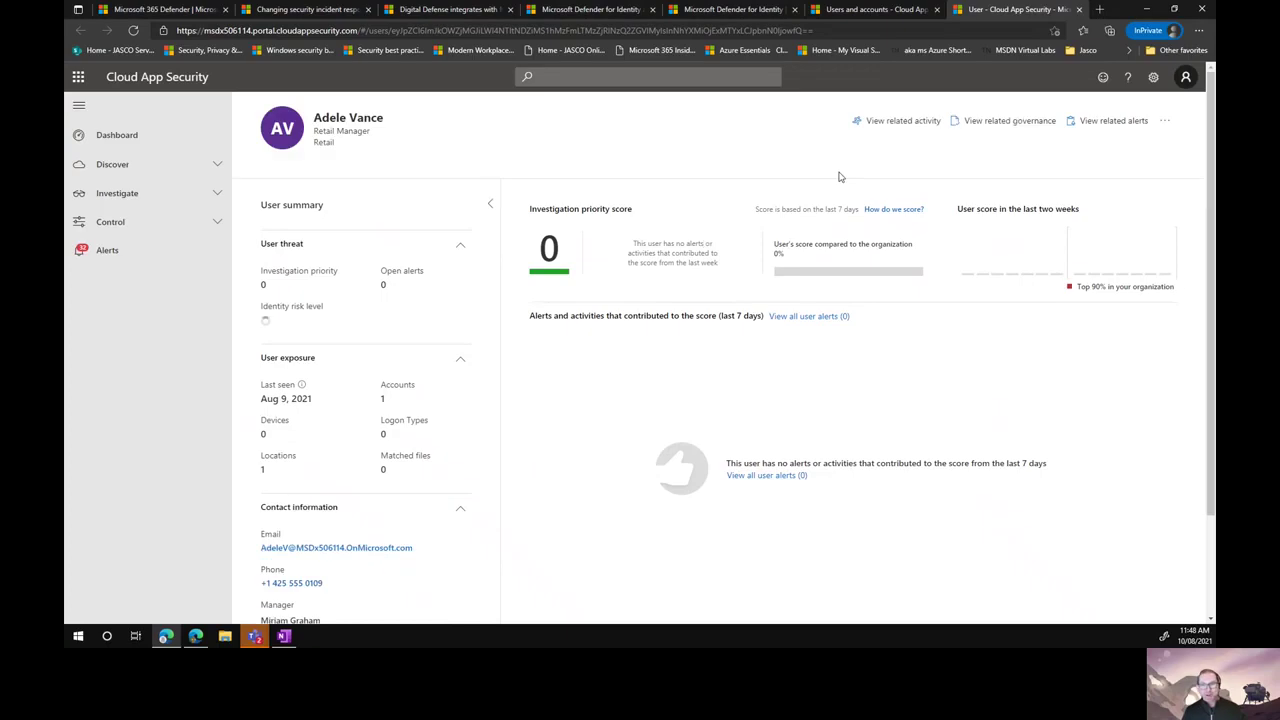
{"action": "scroll", "coordinate": [430, 375], "scroll_direction": "down", "scroll_amount": 2}
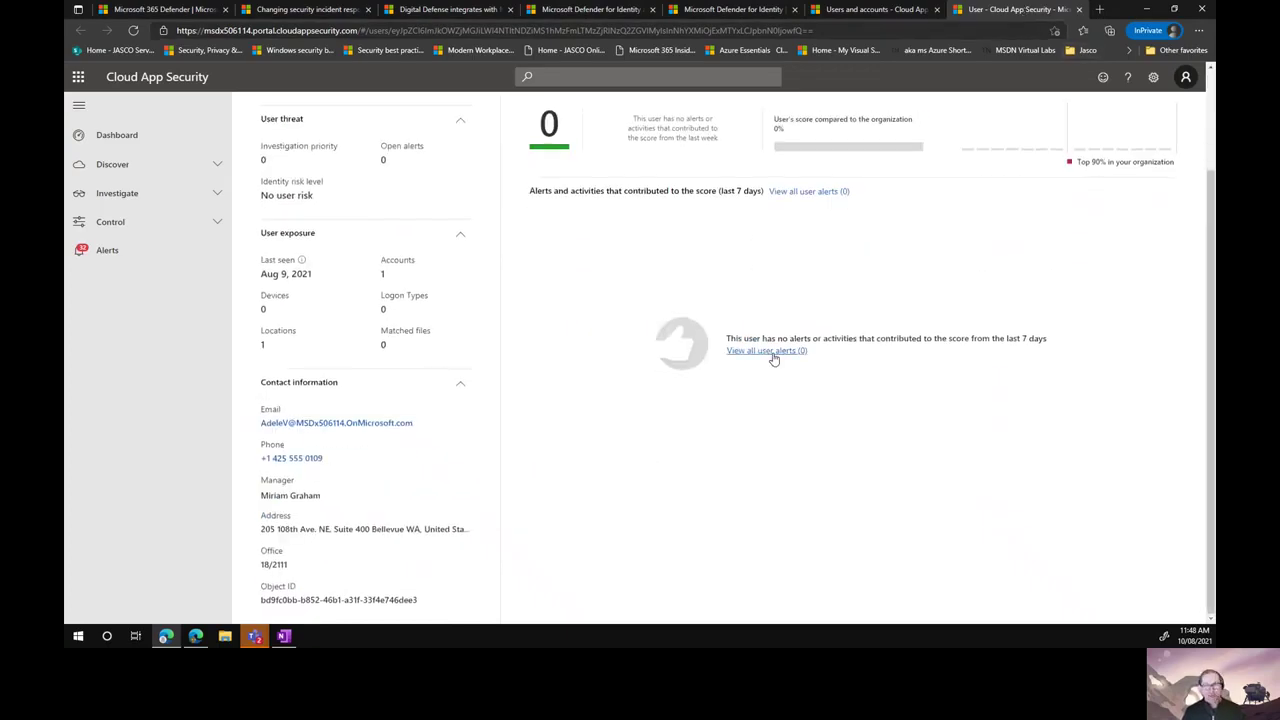
{"action": "scroll", "coordinate": [771, 357], "scroll_direction": "up", "scroll_amount": 2}
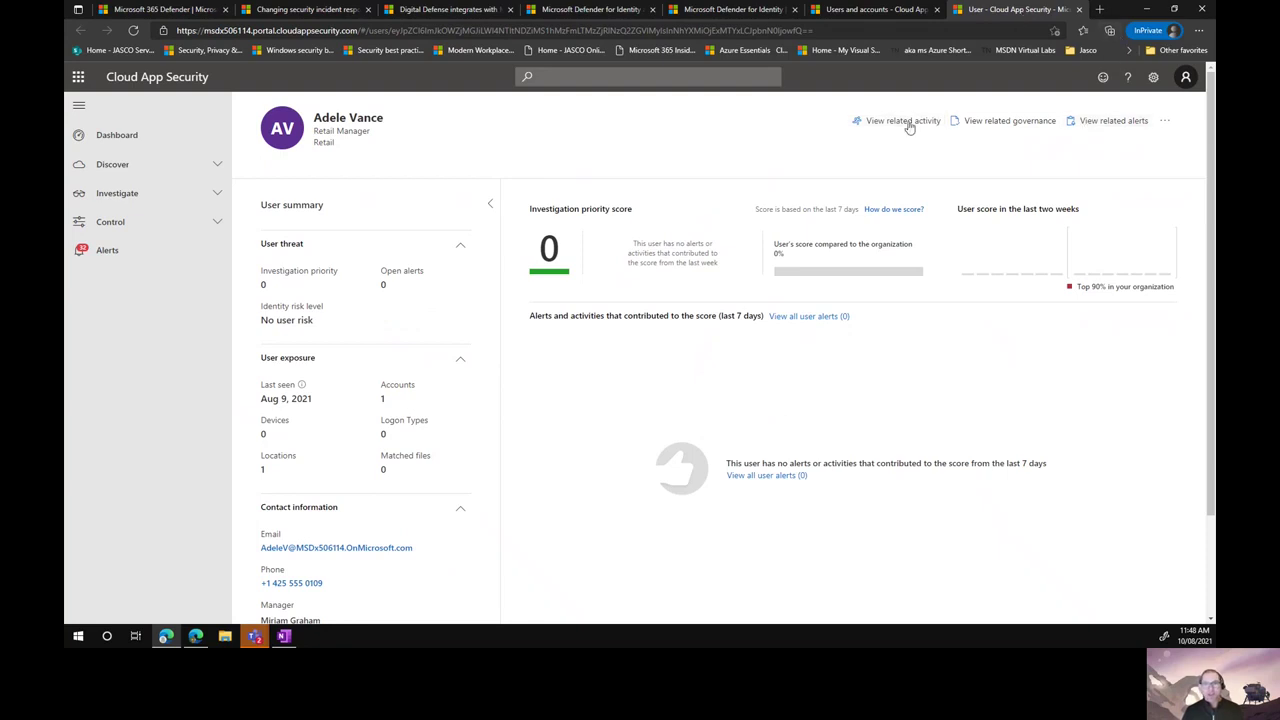
{"action": "middle_click", "coordinate": [992, 12]}
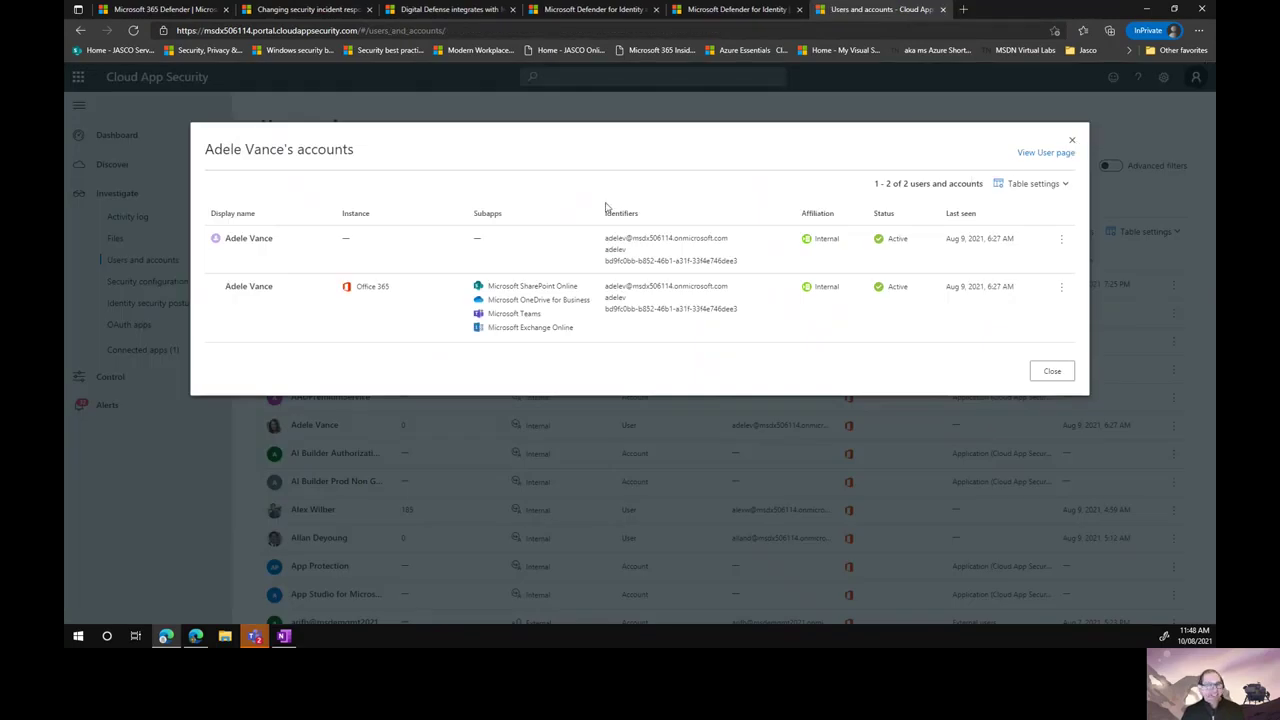
- Return to the dashboard, open the user with investigation priority 185, and review the alerts and activities that contributed to the score
{"action": "left_click", "coordinate": [112, 258]}
{"action": "left_click", "coordinate": [131, 143]}
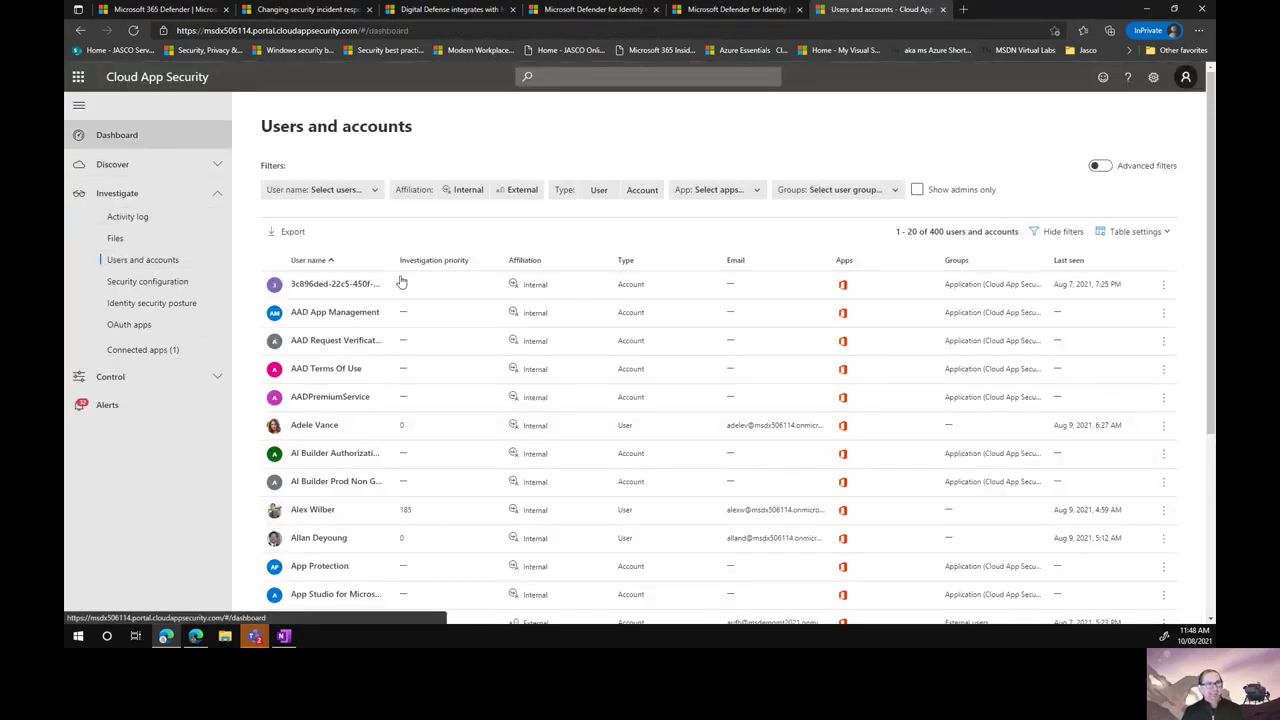
{"action": "left_click", "coordinate": [793, 355]}
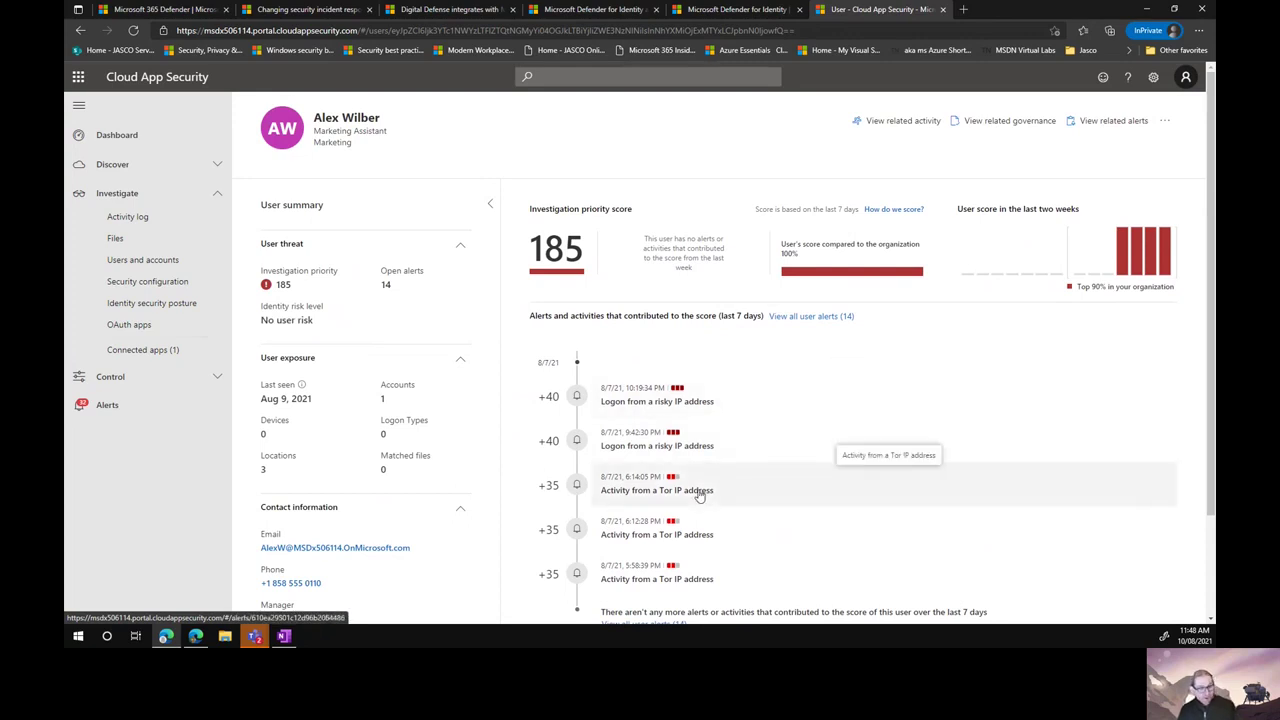
{"action": "scroll", "coordinate": [918, 549], "scroll_direction": "down", "scroll_amount": 1}
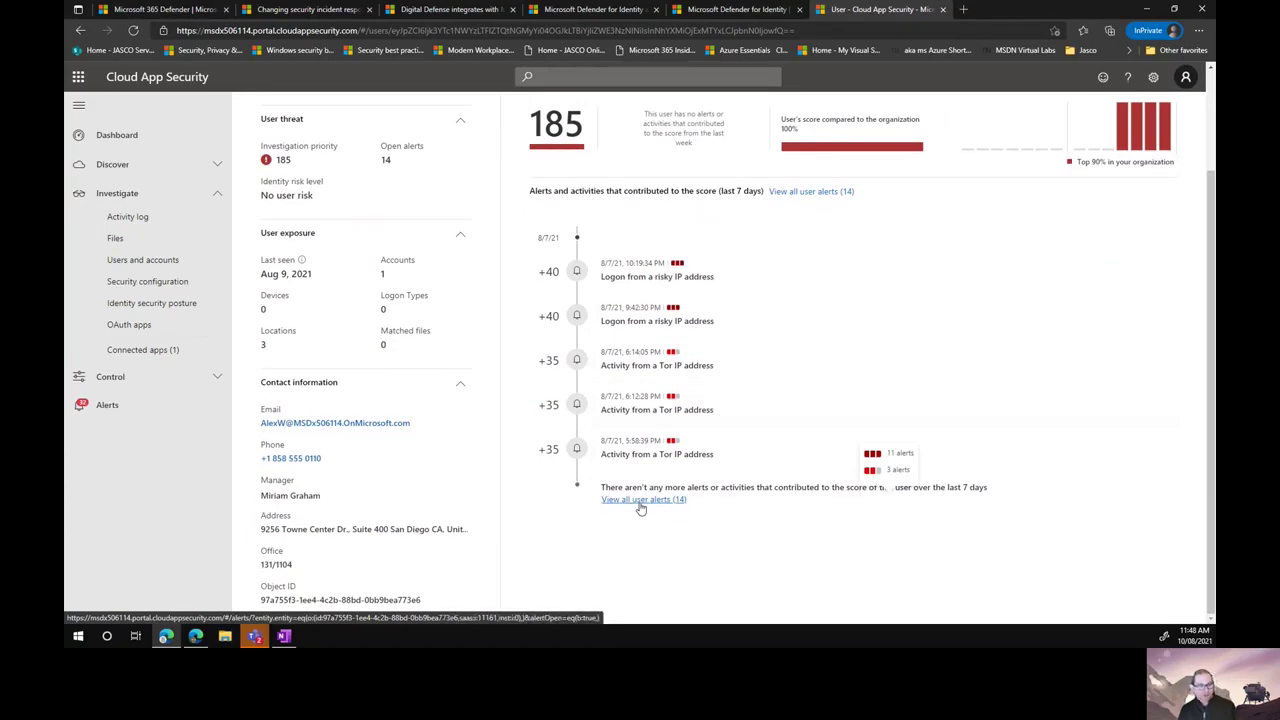
{"action": "scroll", "coordinate": [640, 508], "scroll_direction": "up", "scroll_amount": 1}
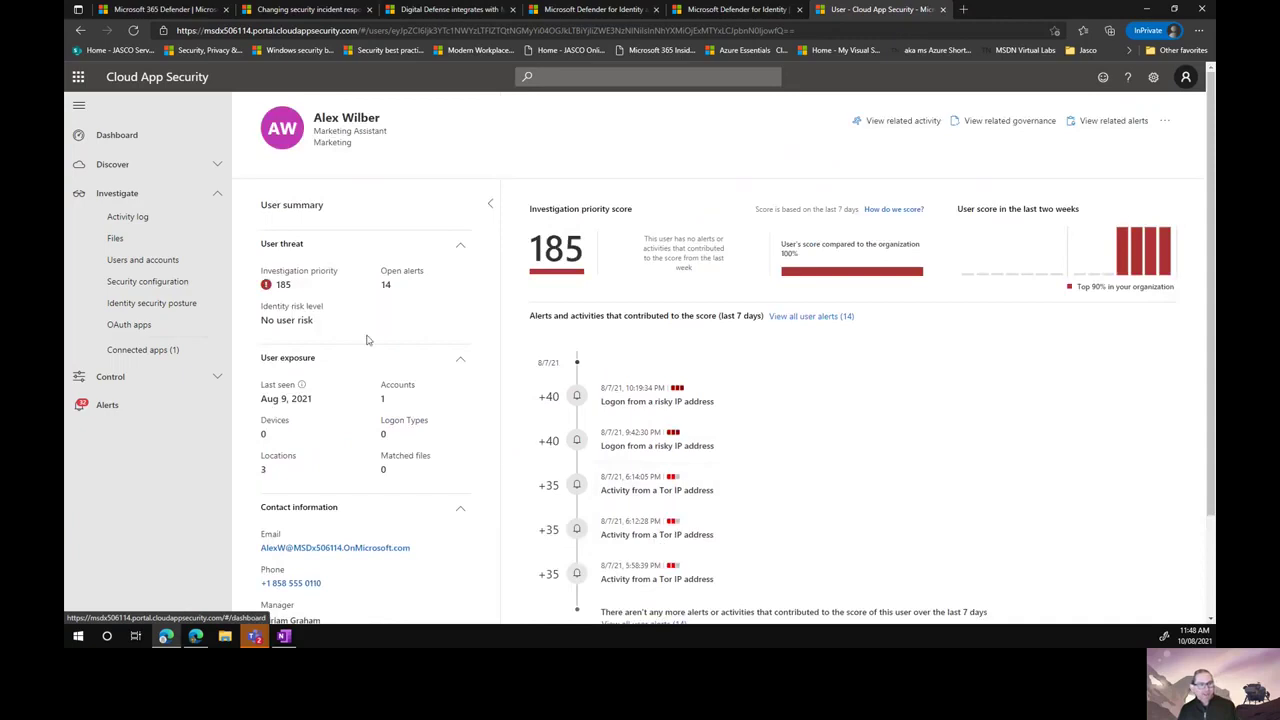
{"action": "mouse_move", "coordinate": [277, 284]}
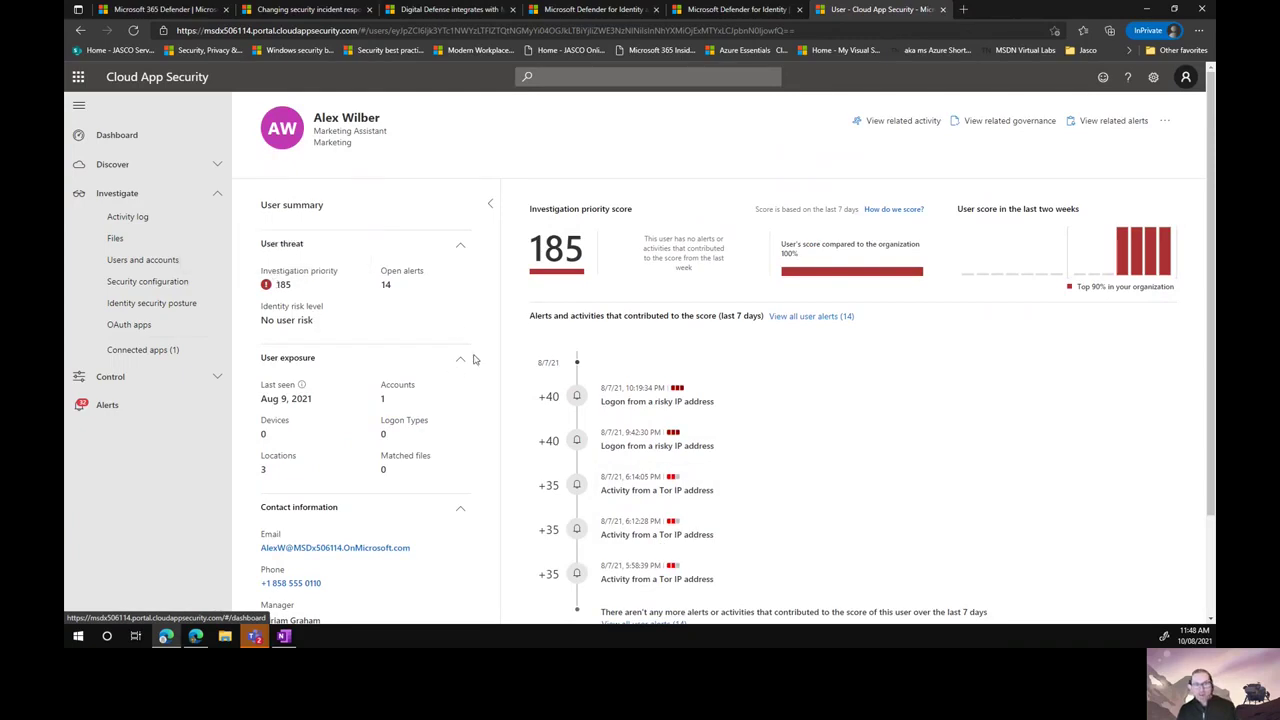
- Review the high-priority user's related activities with their apps, IP addresses and locations, and return to the Microsoft 365 Defender documentation page
{"action": "left_click", "coordinate": [906, 120]}
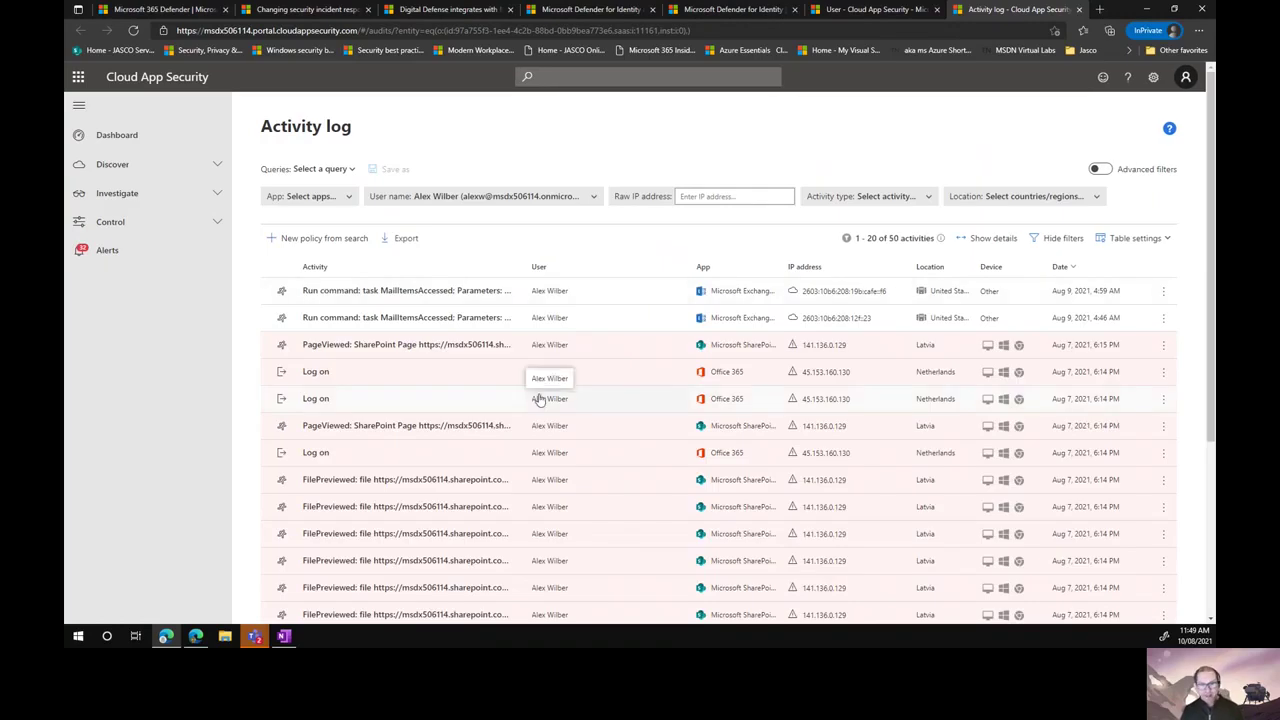
{"action": "scroll", "coordinate": [428, 397], "scroll_direction": "down", "scroll_amount": 5}
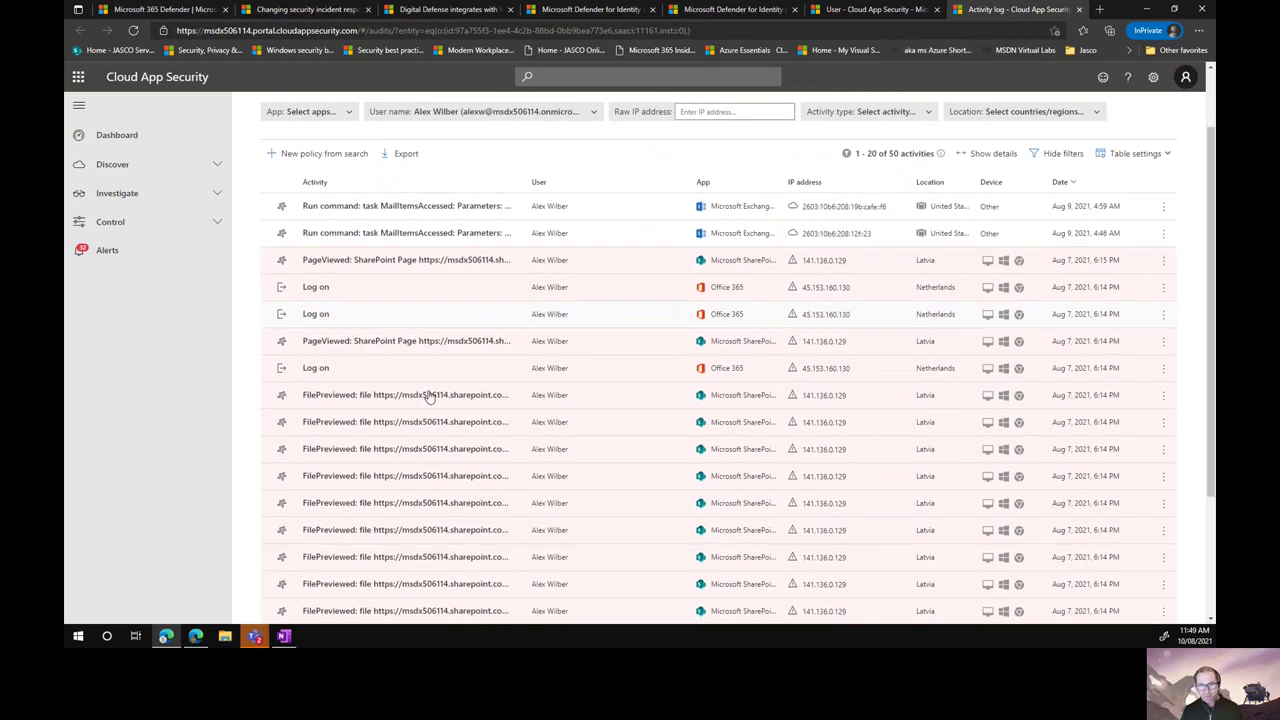
{"action": "scroll", "coordinate": [428, 397], "scroll_direction": "down", "scroll_amount": 1}
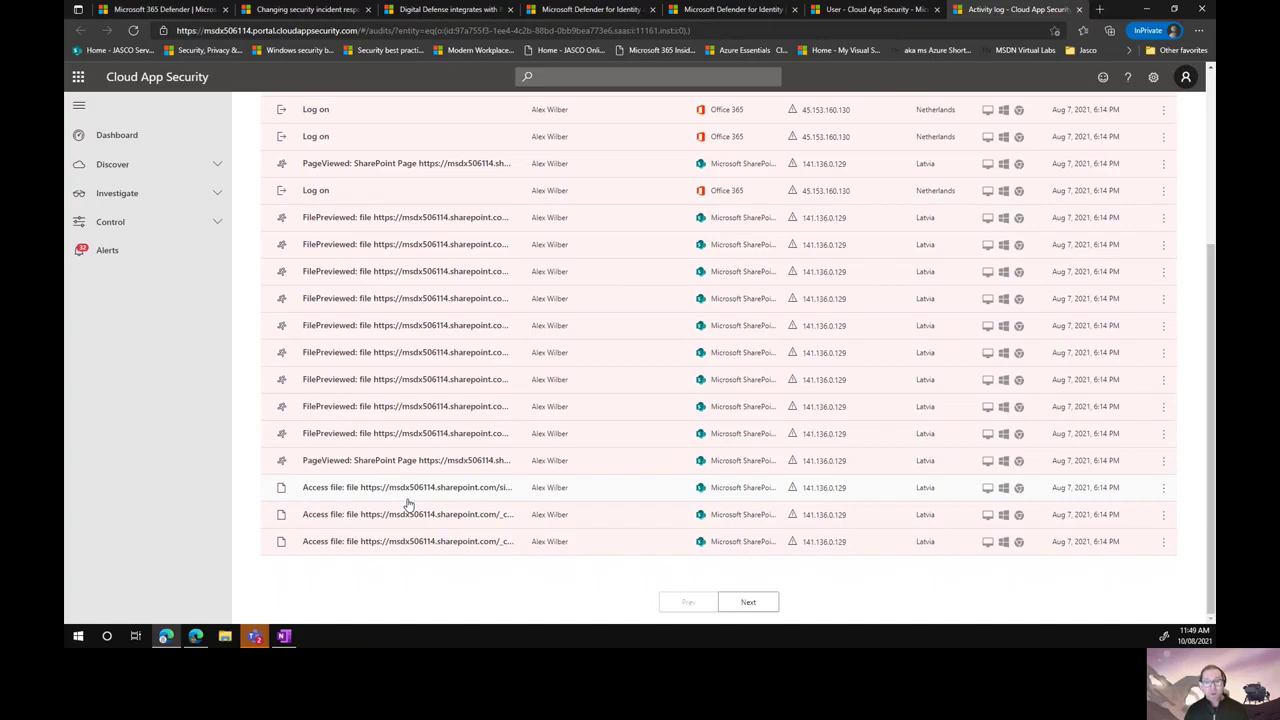
{"action": "scroll", "coordinate": [500, 537], "scroll_direction": "up", "scroll_amount": 5}
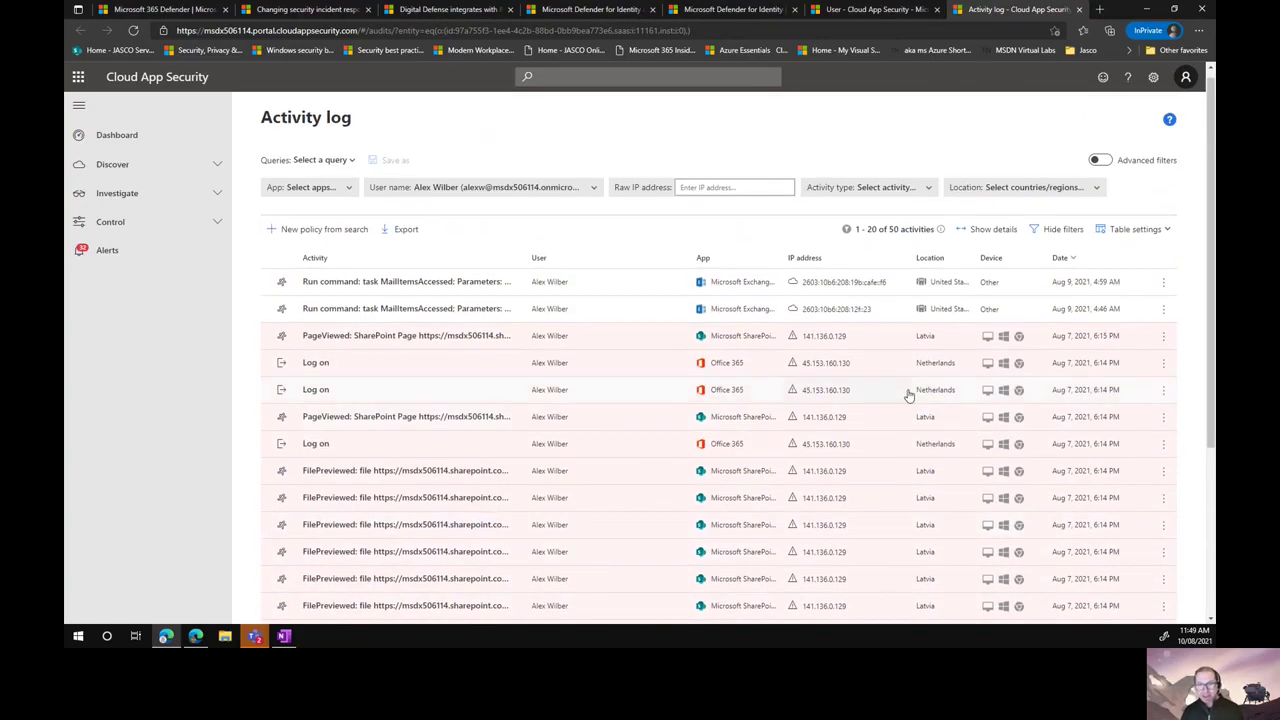
{"action": "scroll", "coordinate": [869, 428], "scroll_direction": "down", "scroll_amount": 1}
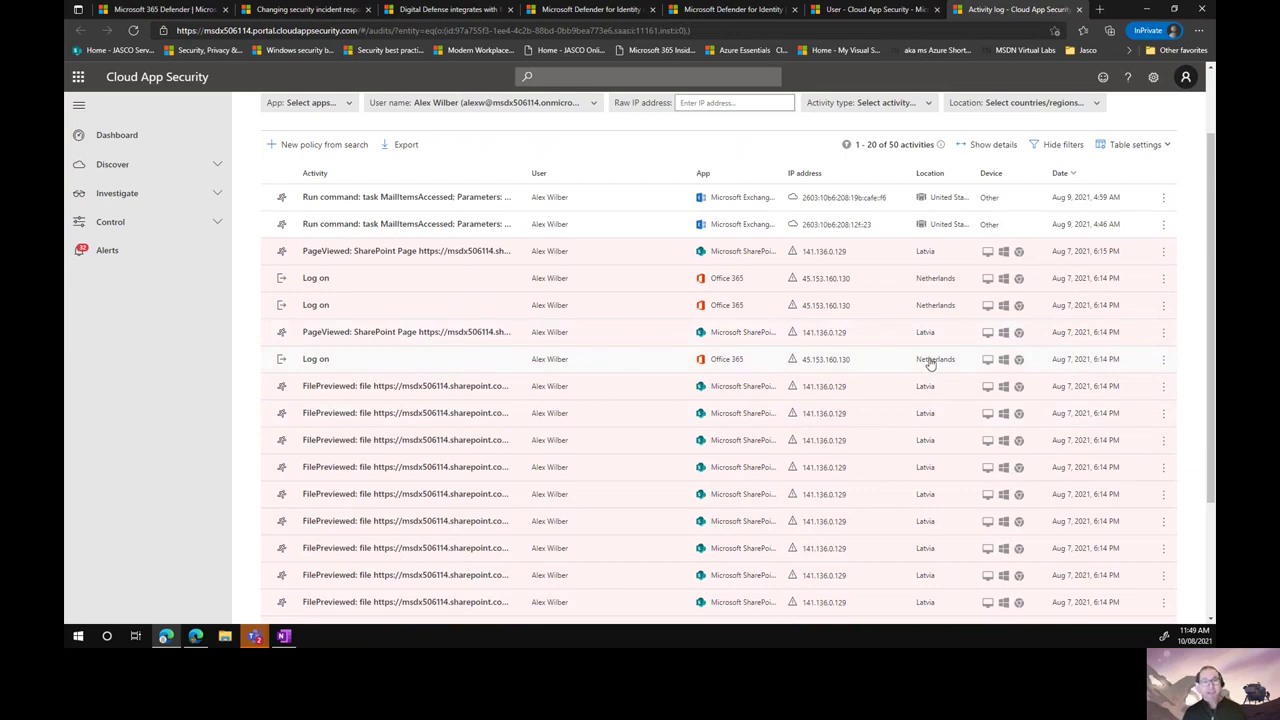
{"action": "mouse_move", "coordinate": [930, 364]}
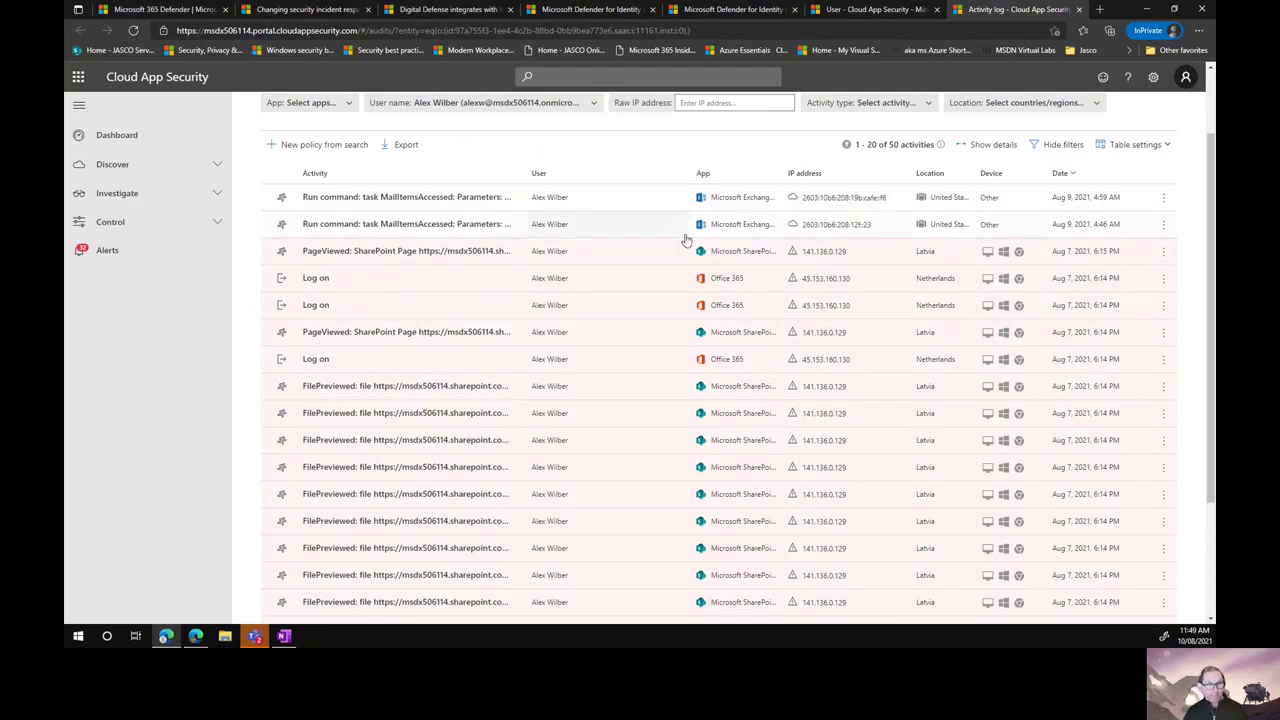
{"action": "scroll", "coordinate": [686, 240], "scroll_direction": "up", "scroll_amount": 1}
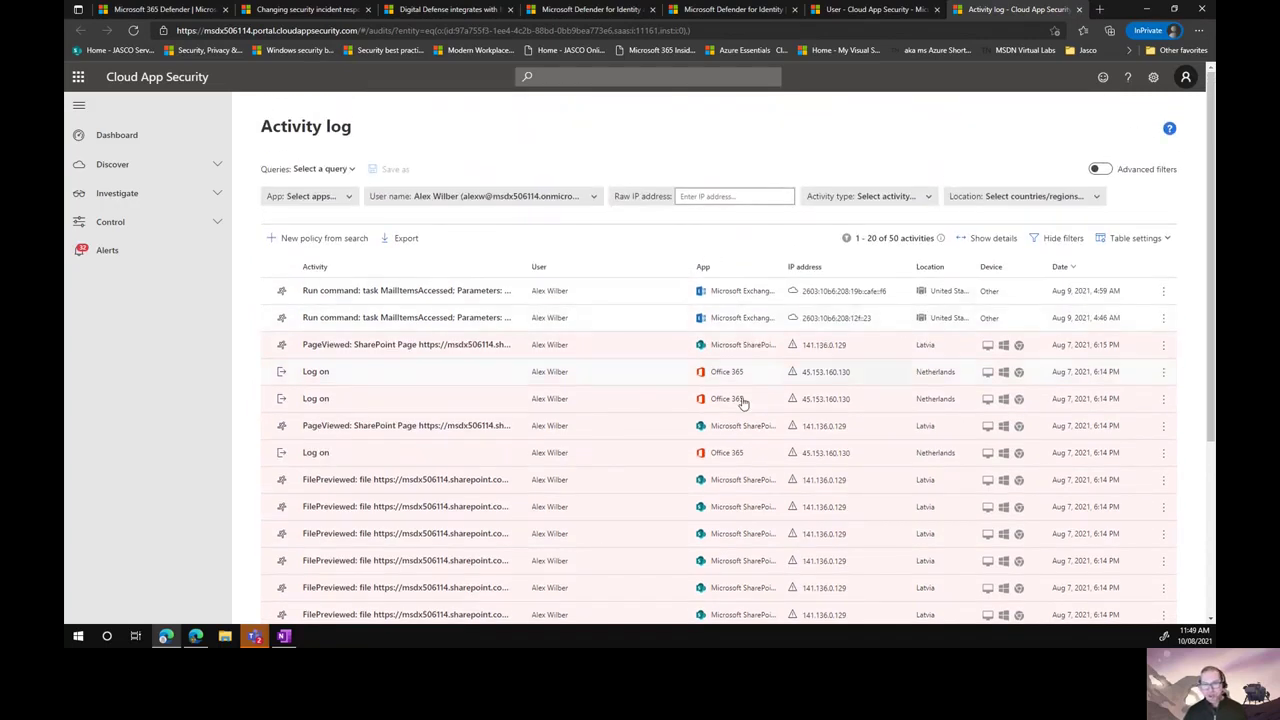
{"action": "scroll", "coordinate": [745, 405], "scroll_direction": "down", "scroll_amount": 5}
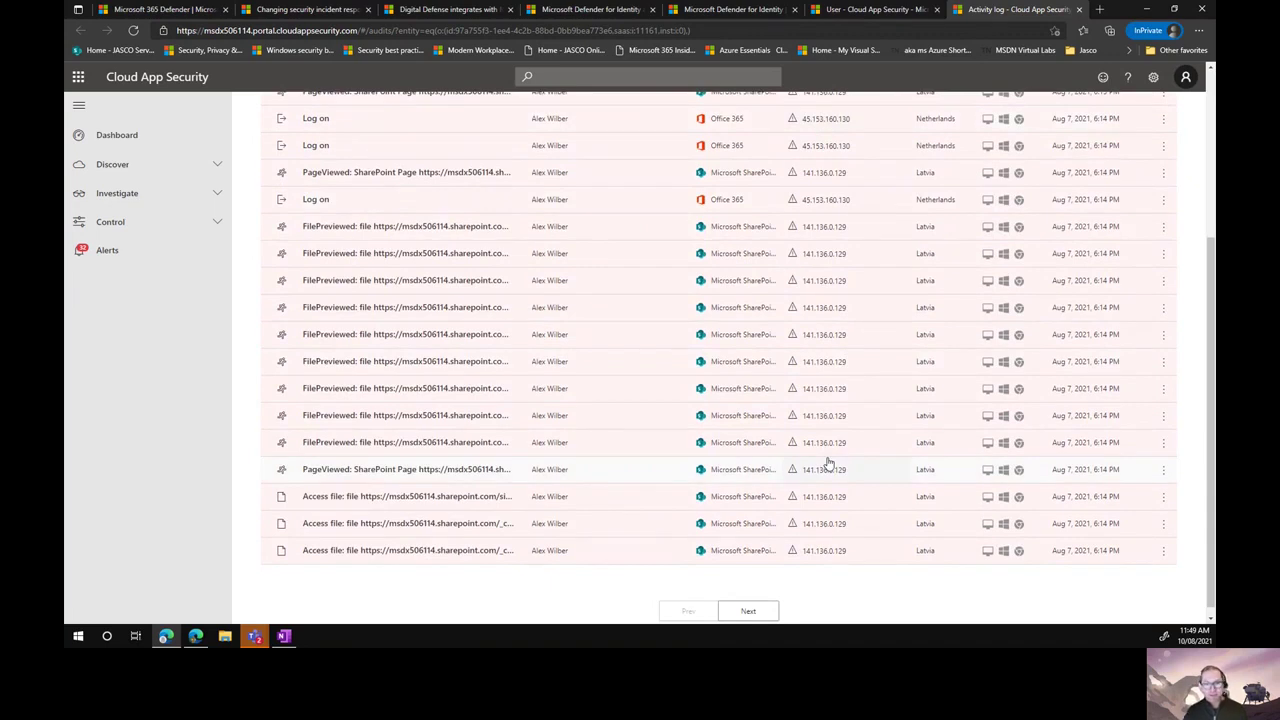
{"action": "scroll", "coordinate": [871, 380], "scroll_direction": "up", "scroll_amount": 4}
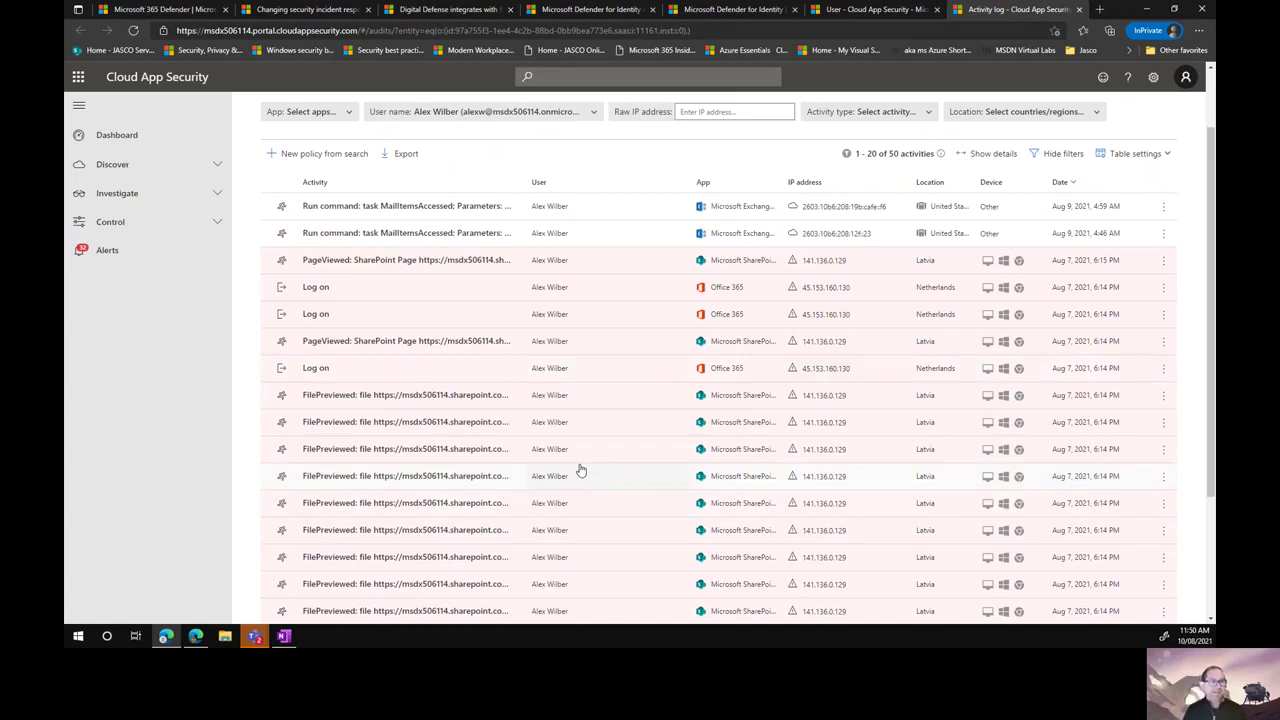
{"action": "left_click", "coordinate": [186, 12]}
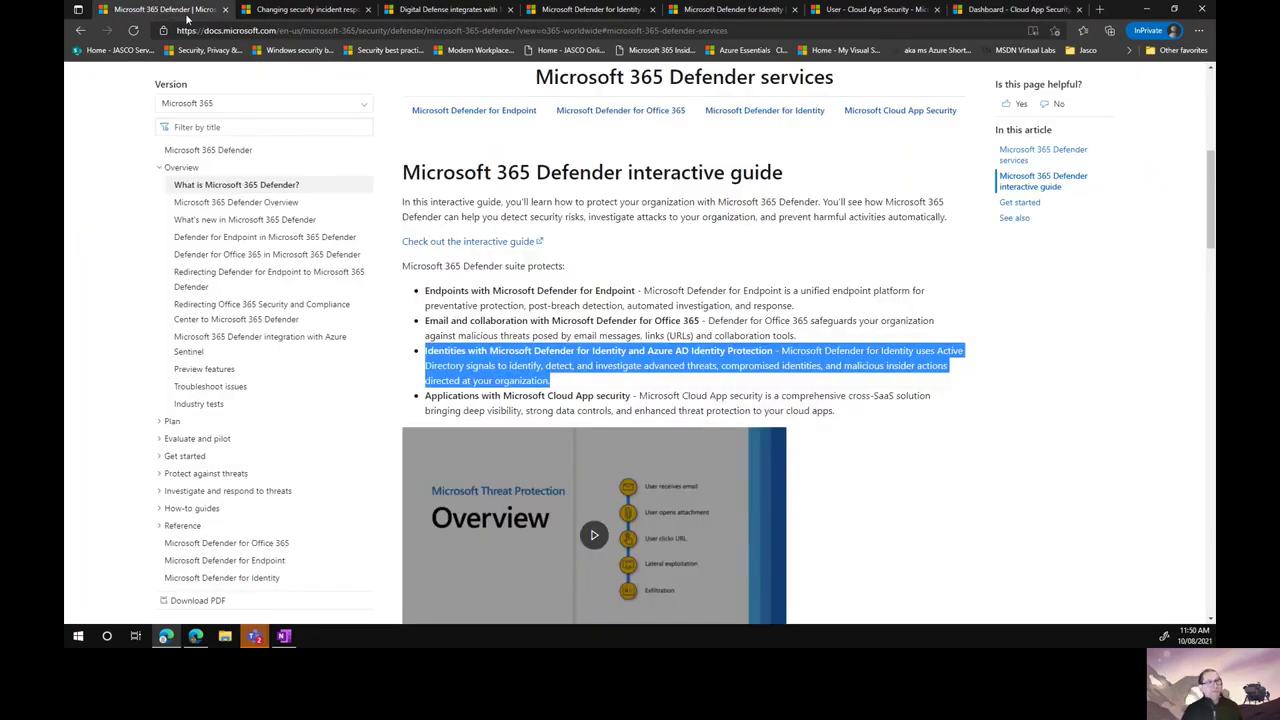